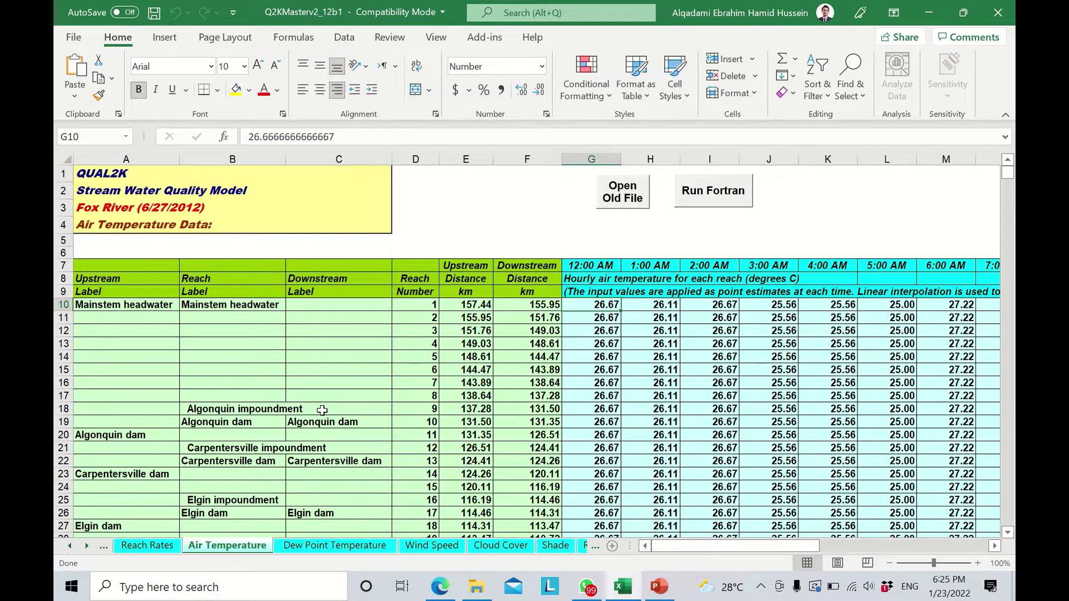
Clear the reach labels, reach numbers and distances in columns A to F of the Air Temperature sheet, starting from row 10
left_click_drag(133, 307, 504, 382)
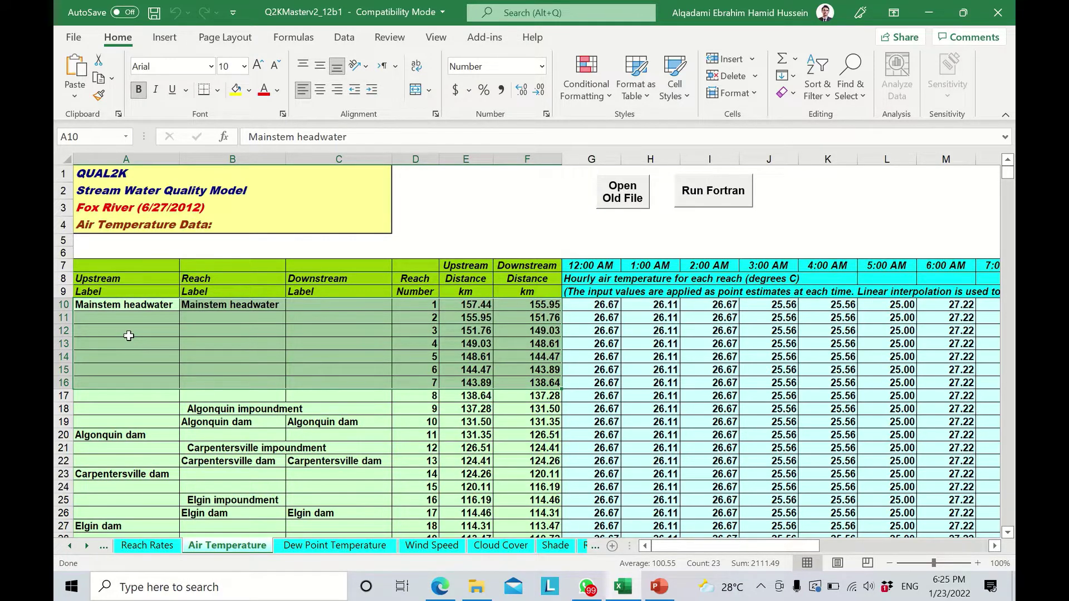
scroll(167, 393, "down", 13)
scroll(167, 393, "down", 3)
scroll(167, 393, "up", 8)
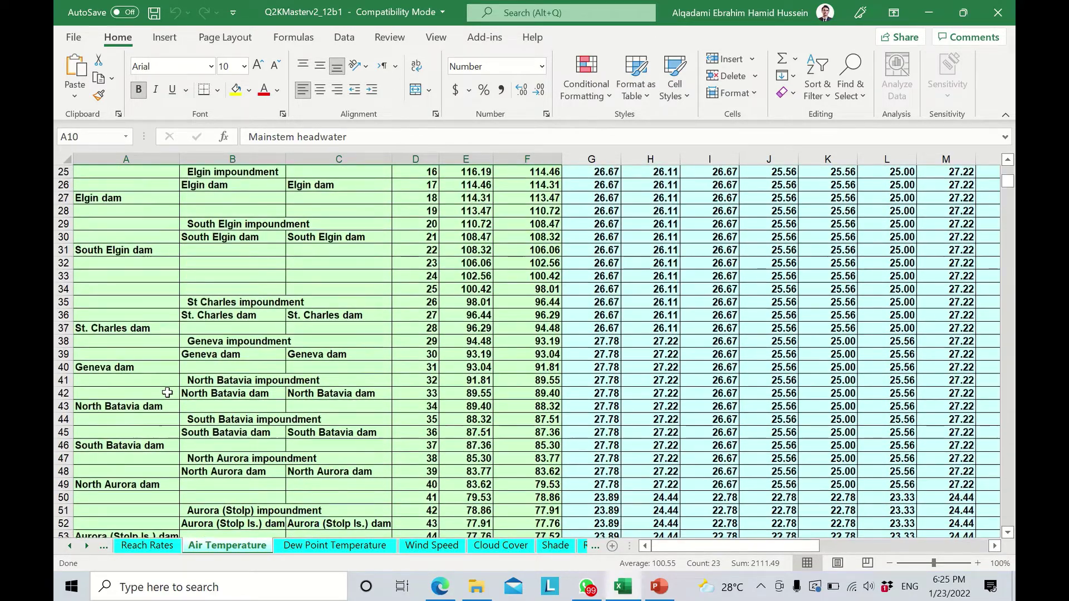
scroll(167, 394, "up", 8)
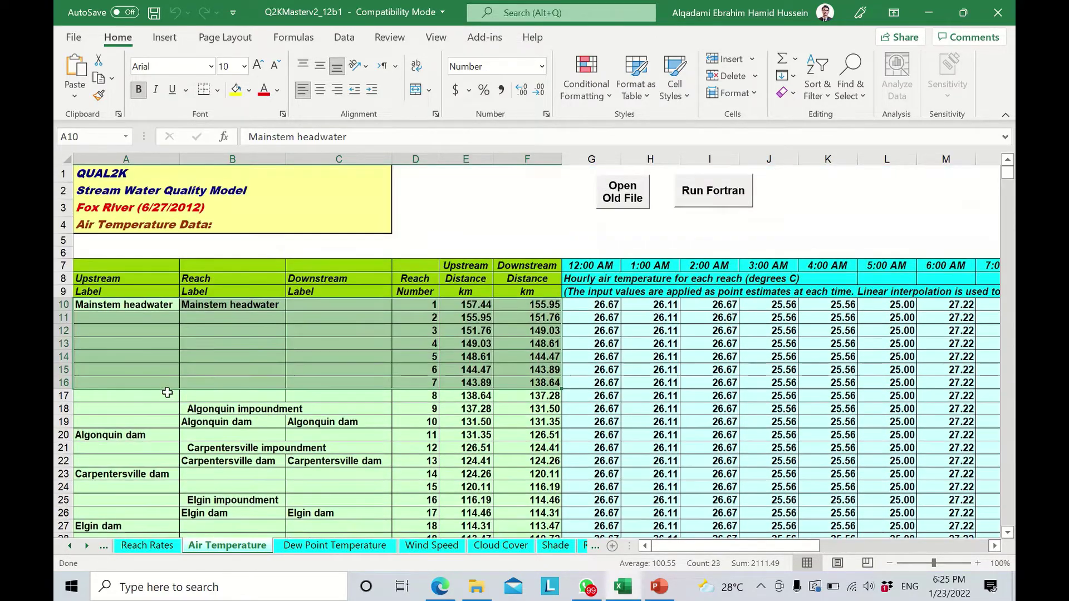
left_click(144, 306)
left_click_drag(140, 306, 497, 477)
key("Delete")
scroll(584, 434, "up", 19)
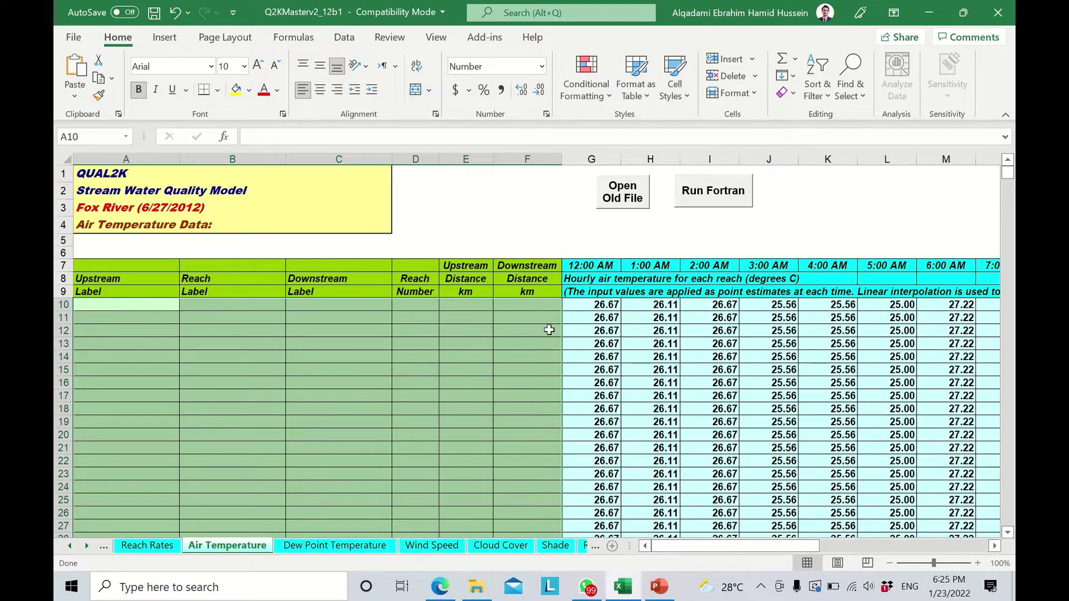
Open the Reach worksheet and review the reach labels, numbers, lengths and locations in its first columns
left_click(69, 547)
left_click(70, 546)
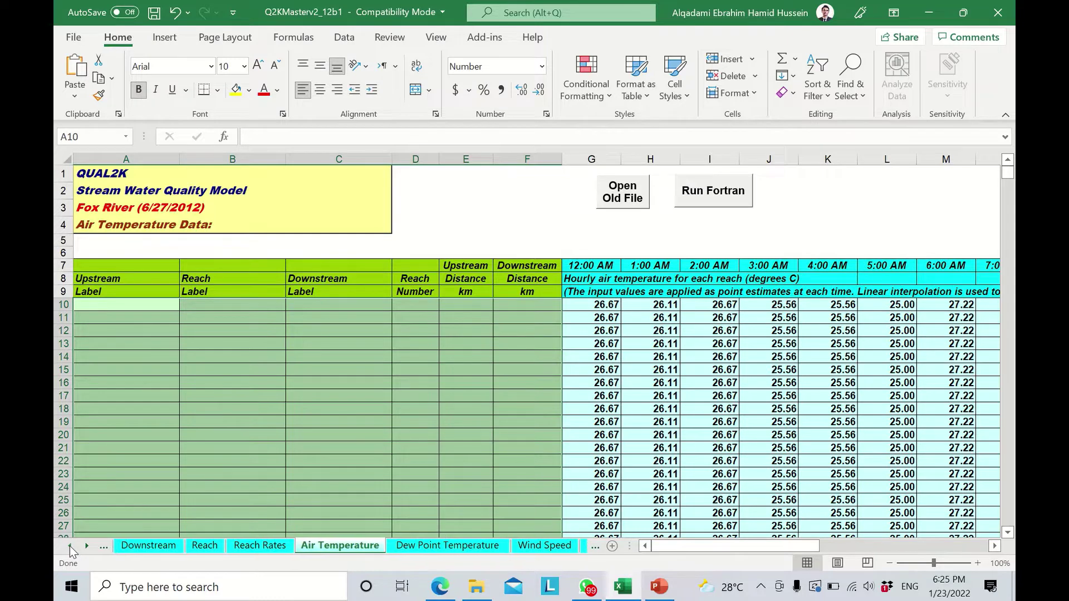
left_click(205, 547)
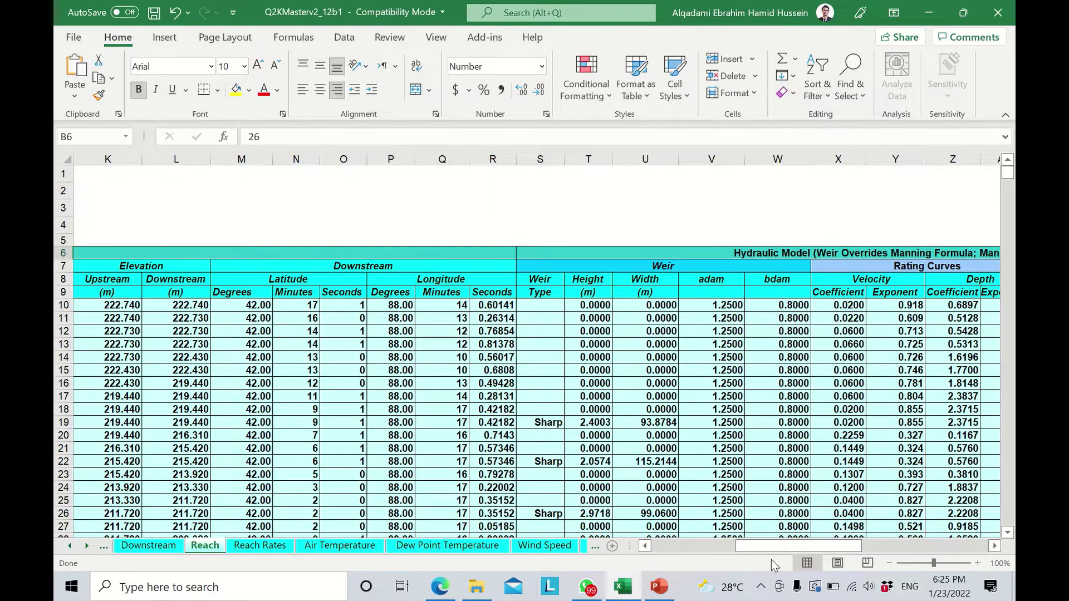
left_click_drag(776, 545, 693, 546)
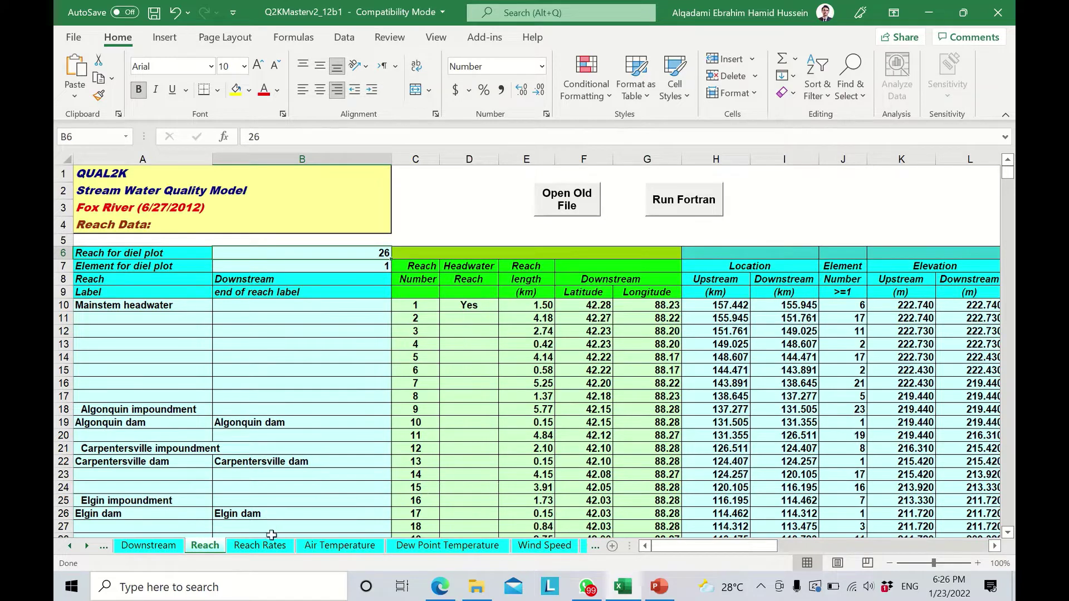
Run the Fortran model from the Air Temperature sheet and dismiss the completion message
left_click(359, 547)
left_click(447, 411)
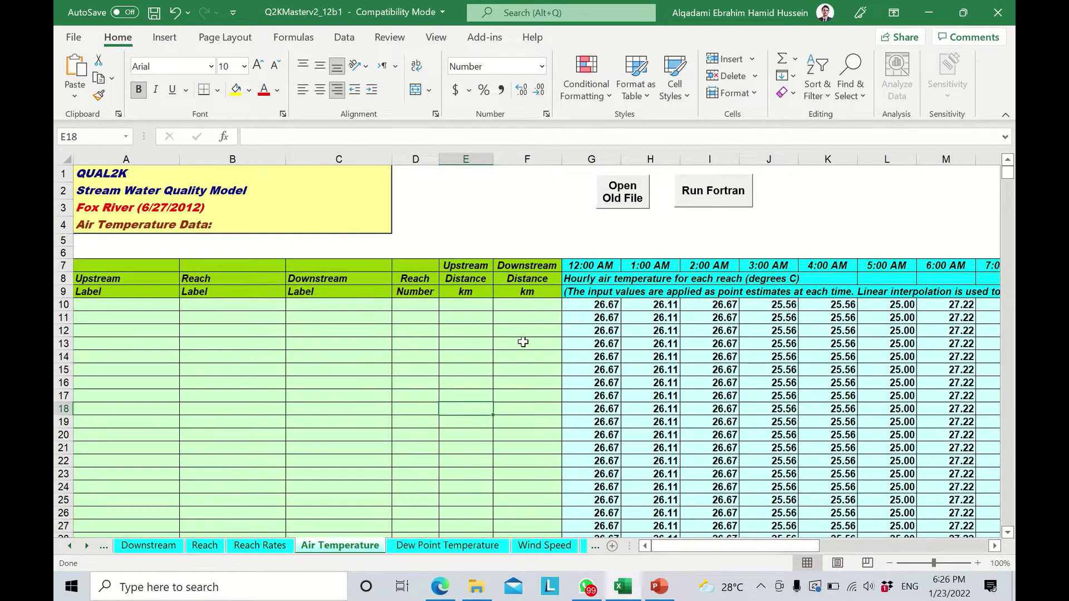
left_click(732, 195)
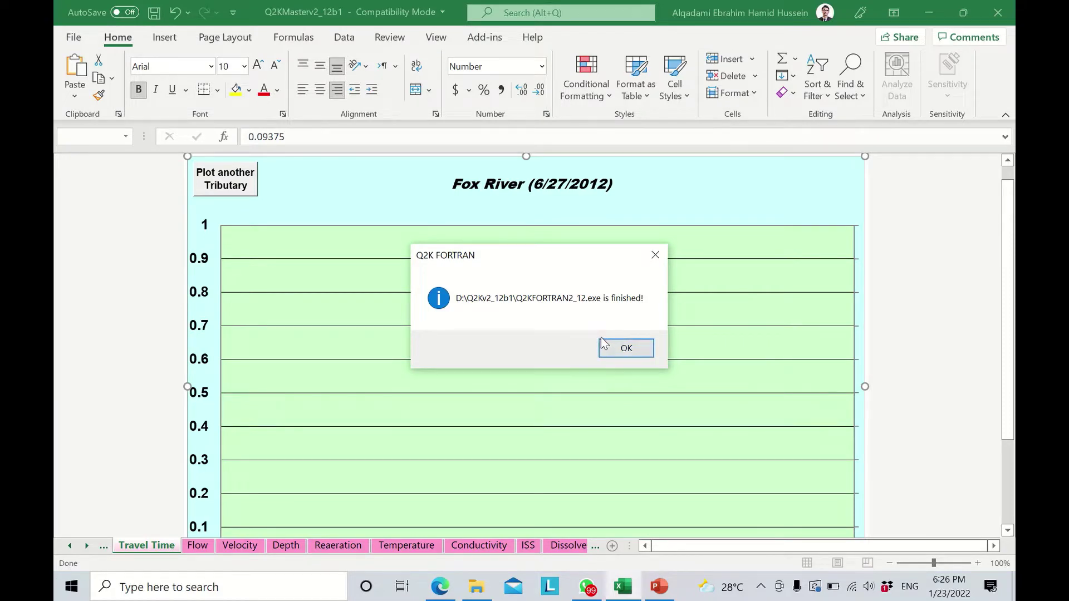
left_click(628, 350)
left_click(486, 337)
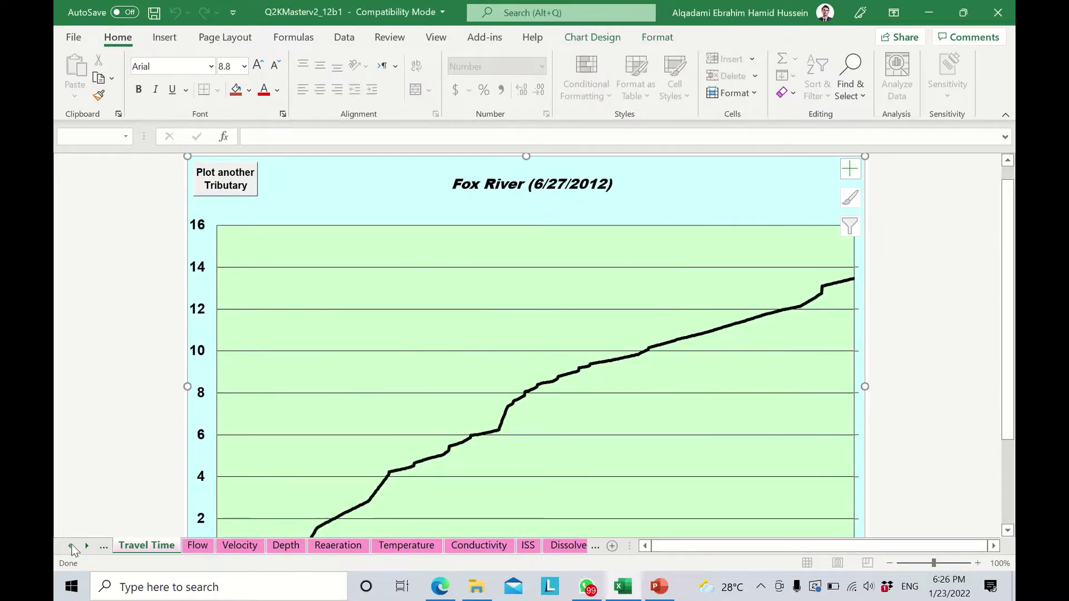
Return to the Air Temperature sheet and check the reach labels, distances and hourly temperature columns from 12:00 AM onward
left_click_drag(71, 546, 71, 546)
left_click(150, 545)
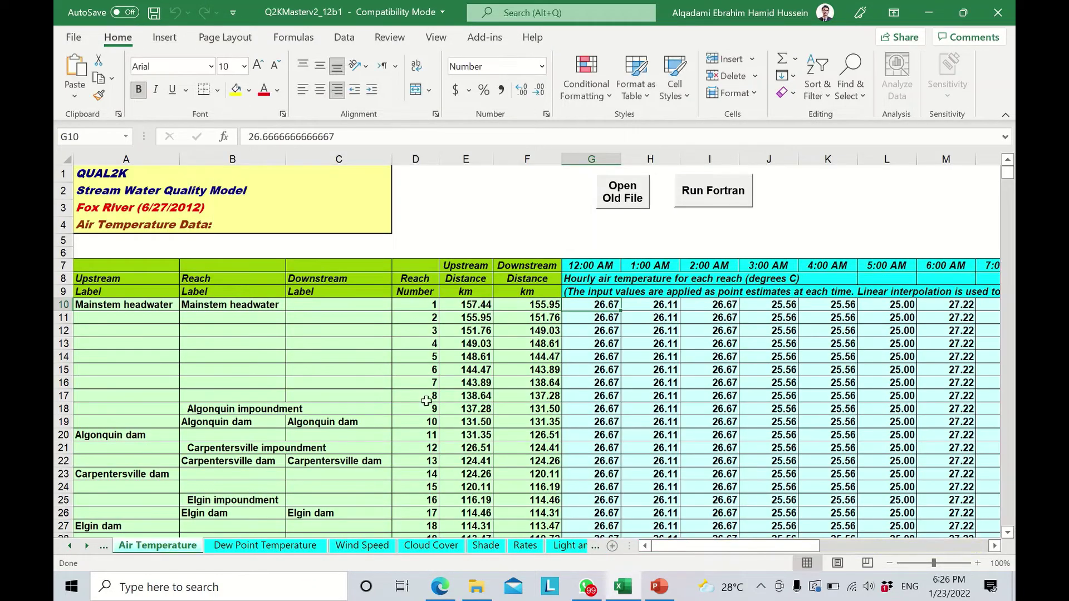
scroll(209, 384, "down", 2)
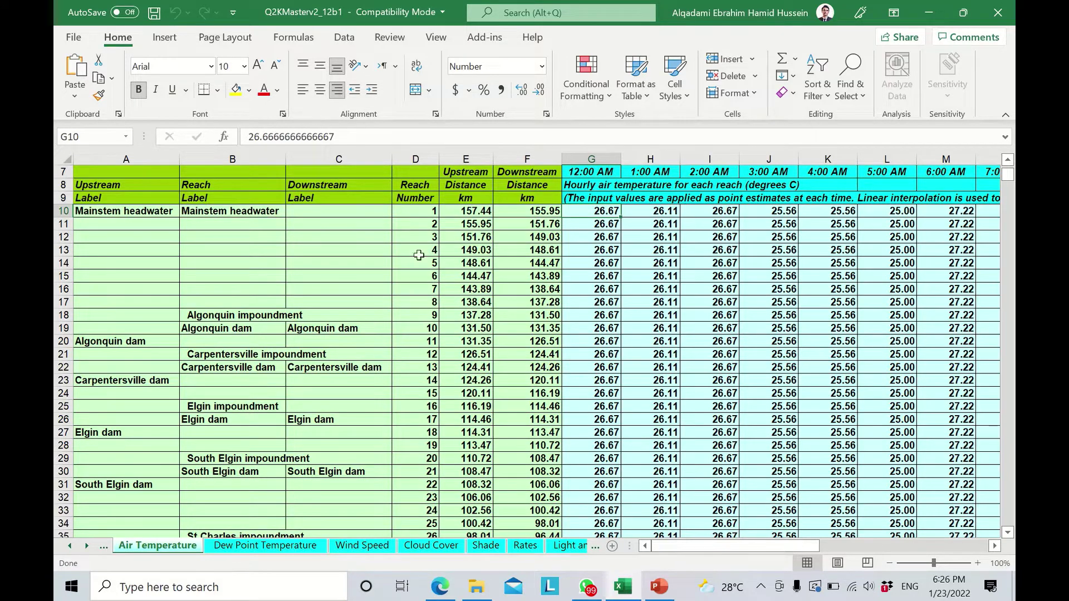
scroll(442, 238, "up", 2)
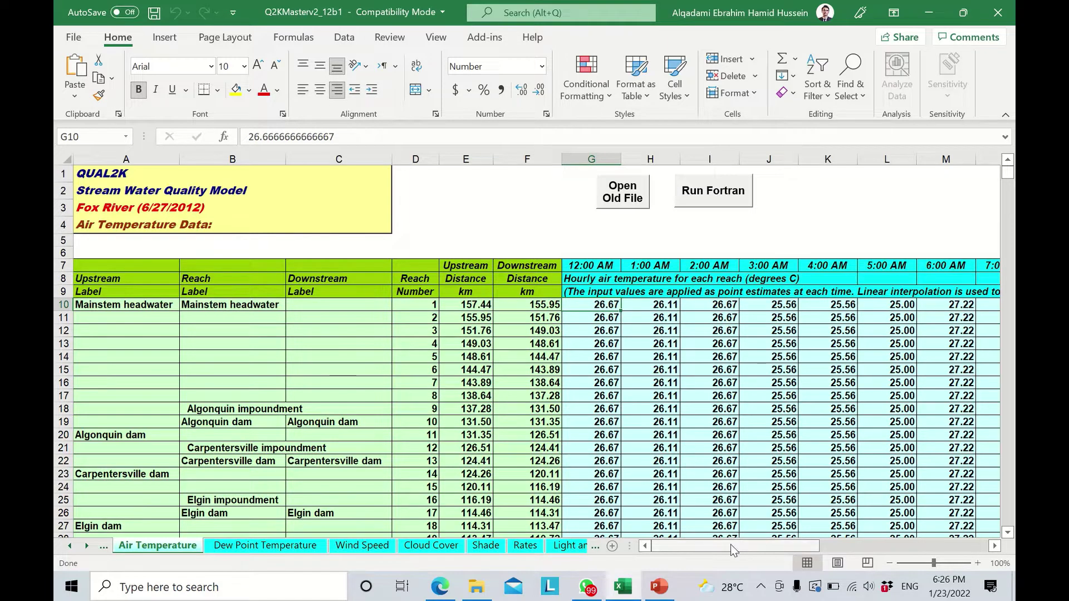
left_click_drag(716, 545, 771, 548)
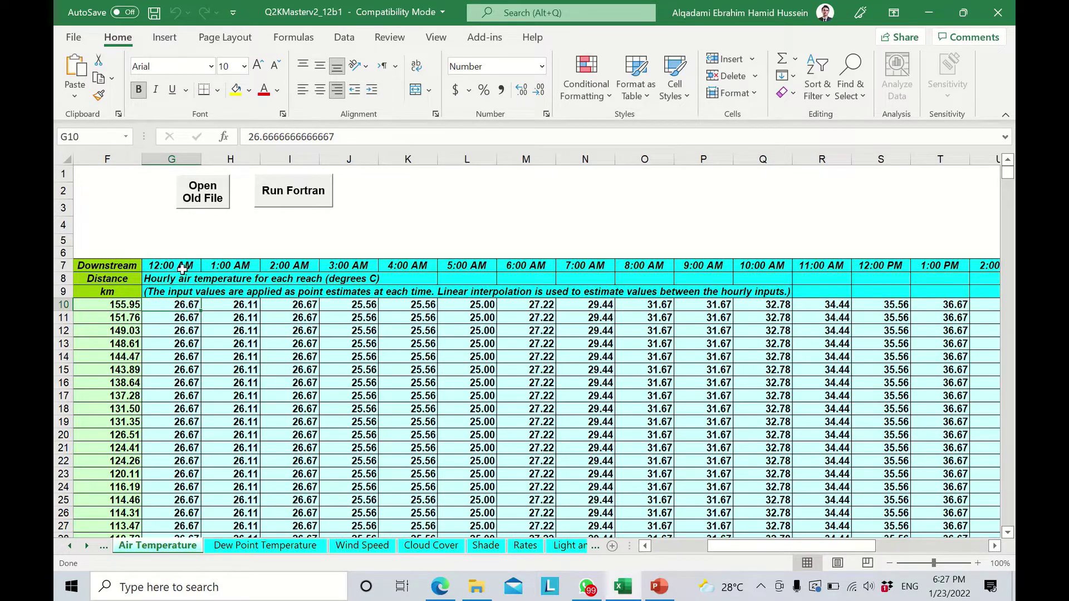
left_click_drag(774, 550, 679, 551)
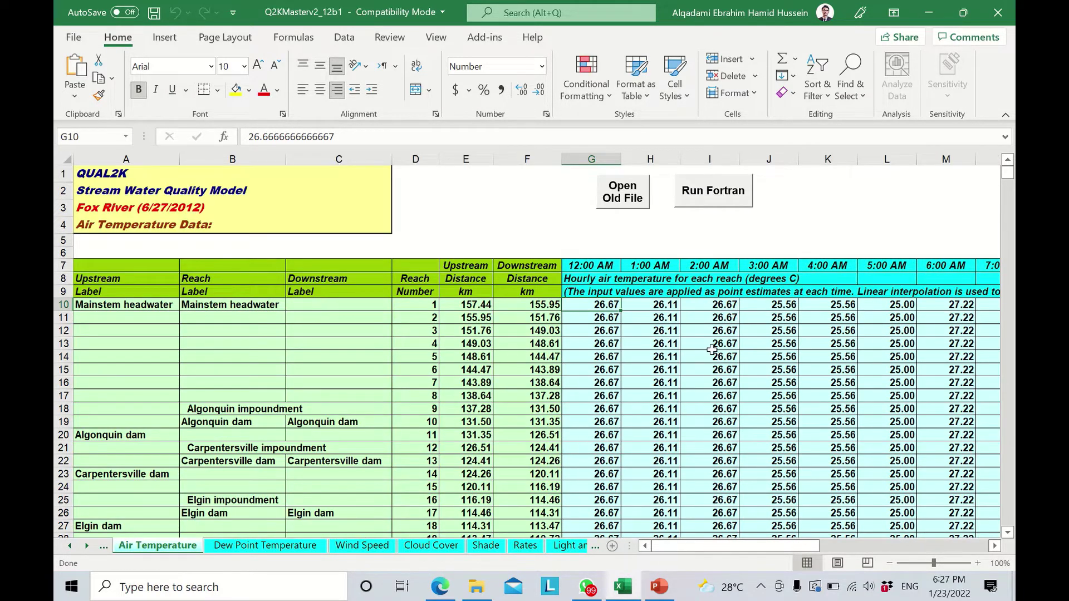
Examine how the hourly air temperatures vary between reaches down to the St. Charles dam and Geneva rows
scroll(712, 349, "down", 1)
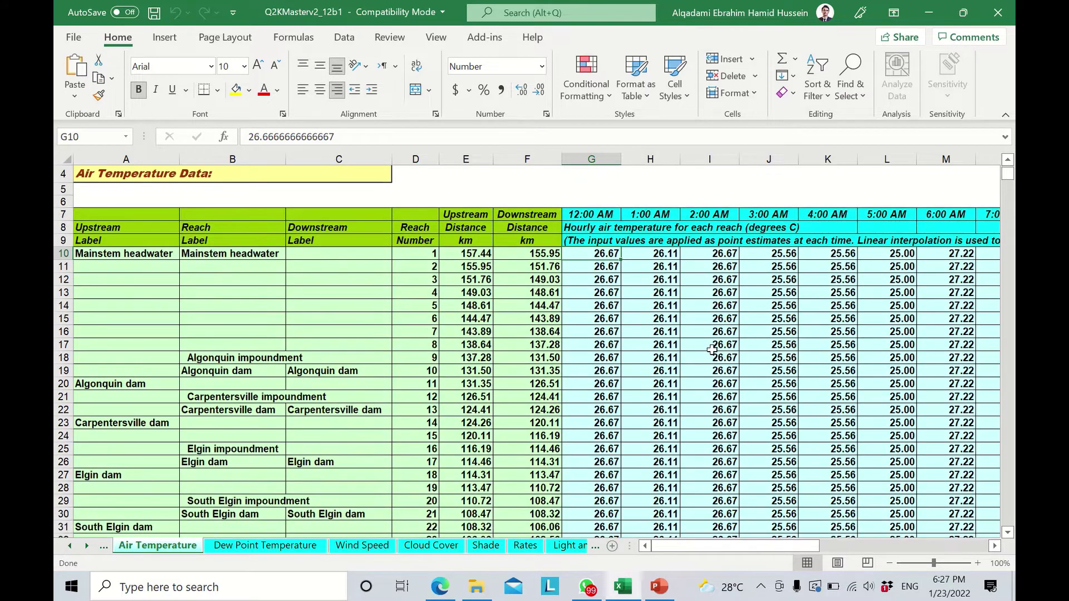
scroll(712, 350, "down", 1)
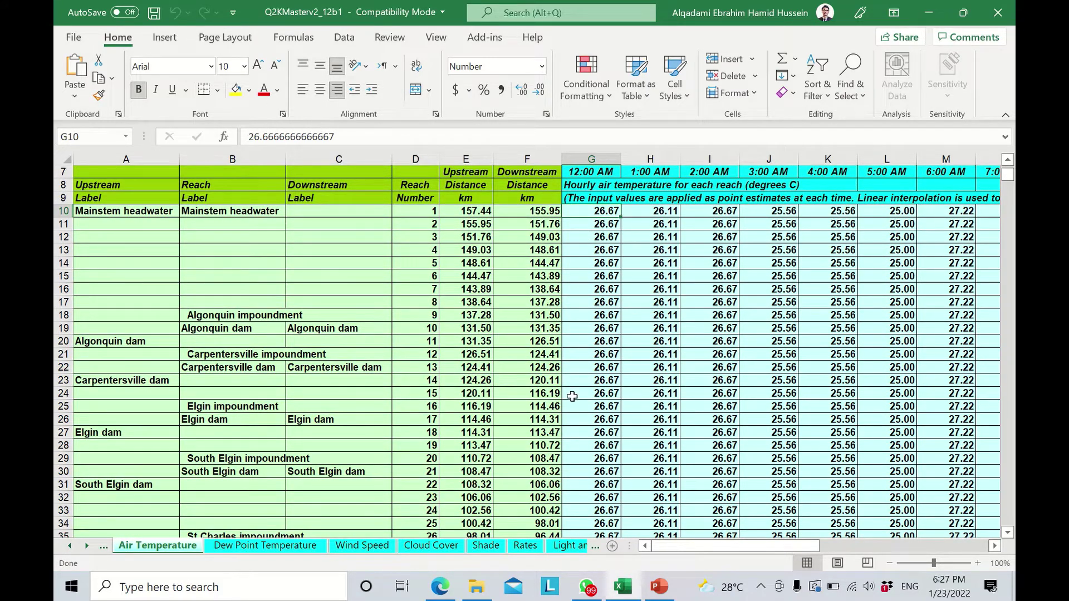
scroll(571, 396, "down", 2)
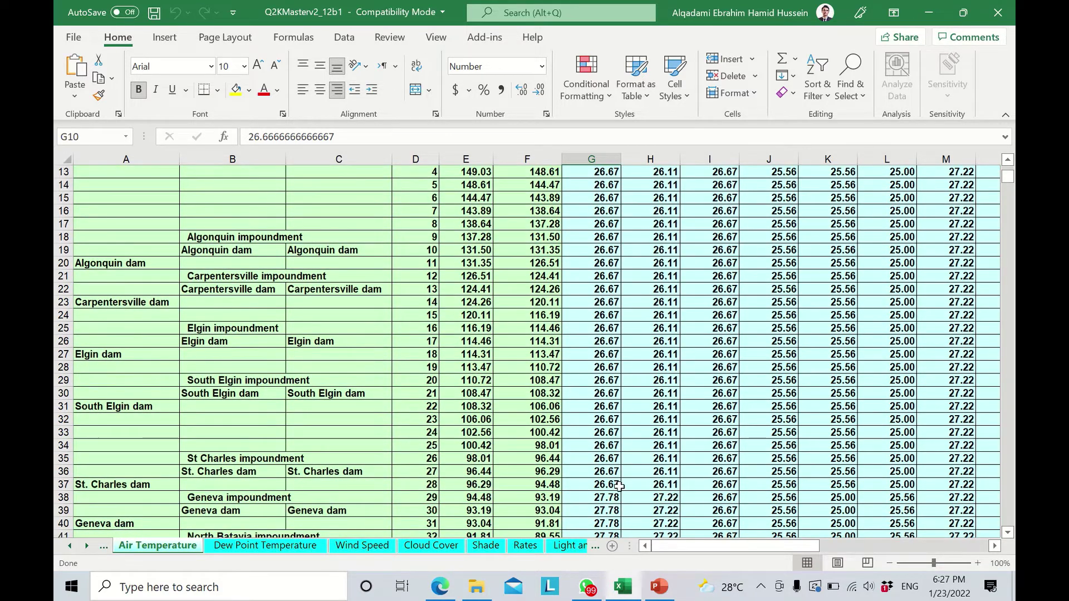
left_click(557, 485)
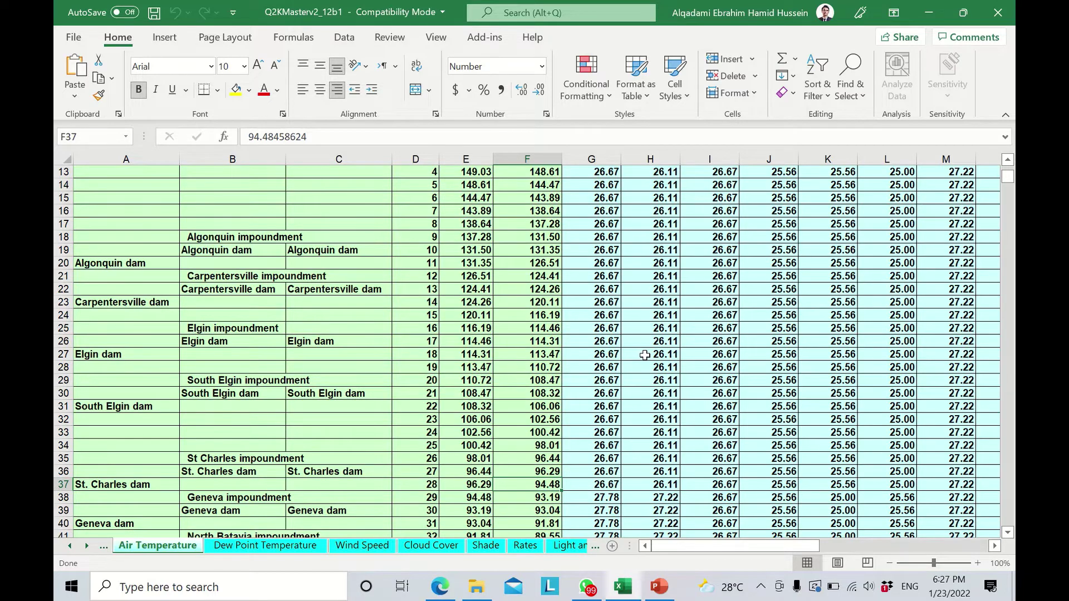
scroll(645, 355, "up", 1)
scroll(645, 355, "up", 4)
scroll(704, 334, "down", 2)
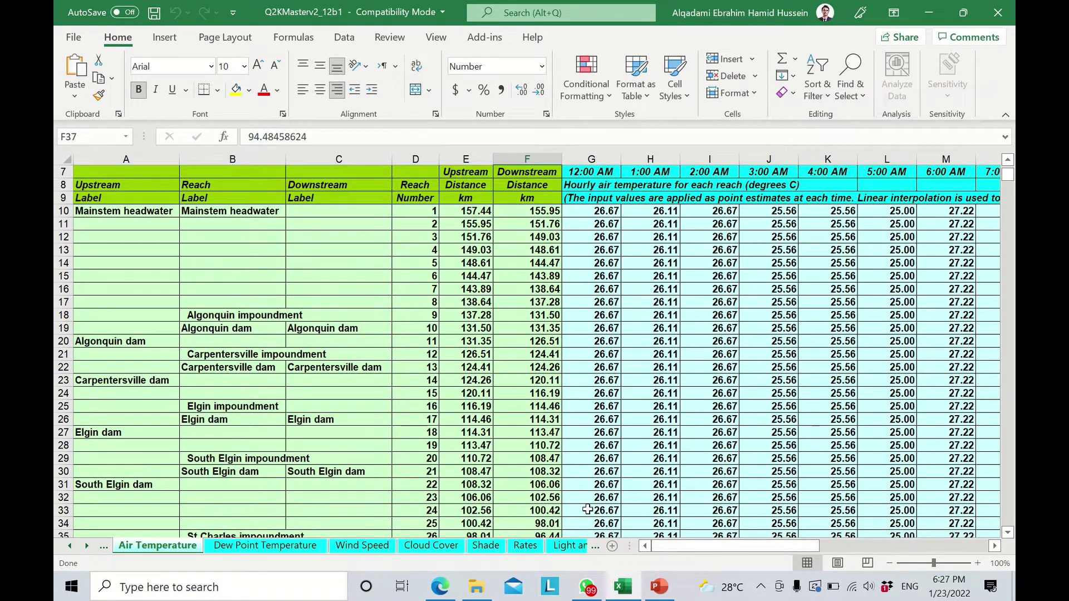
Switch to Q2KDocumentation.pdf in the browser and read section 6.2.4, selecting "Five worksheets" and the air temperature unit "in degrees Celcius"
left_click(440, 587)
left_click(596, 13)
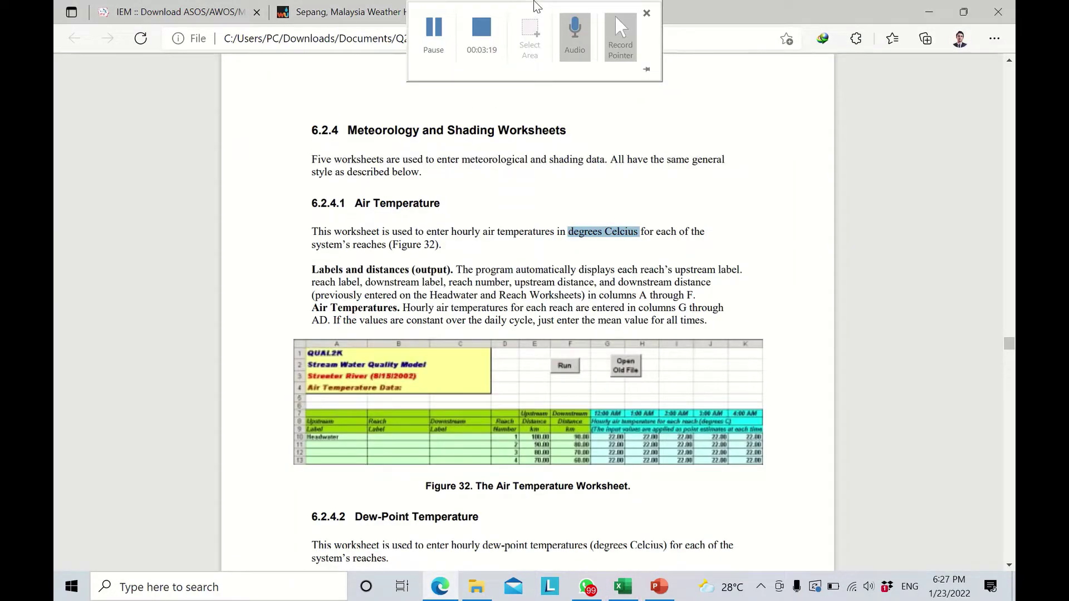
left_click(823, 255)
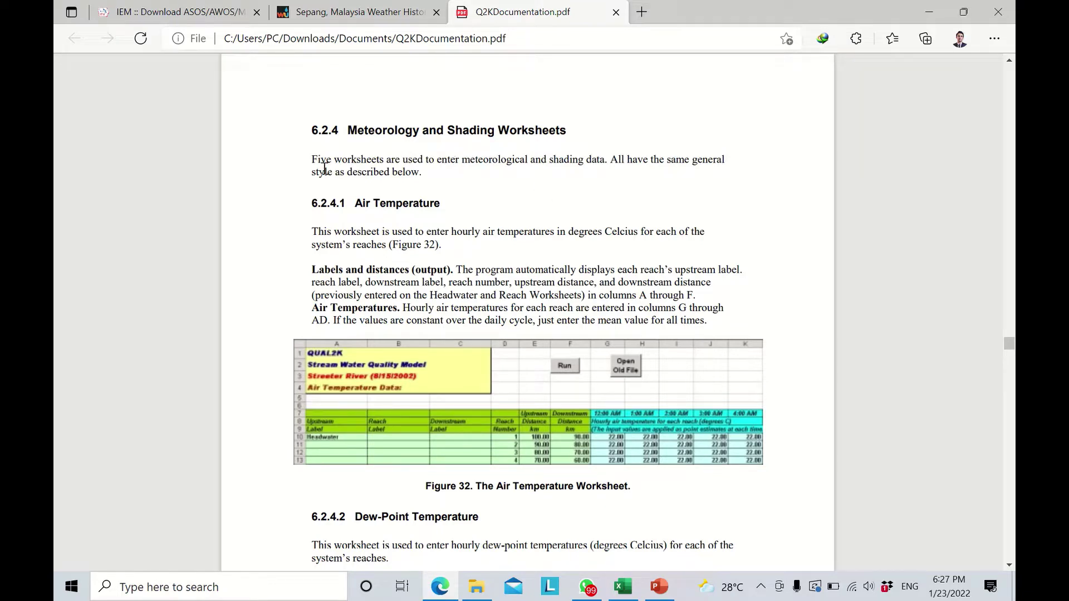
left_click_drag(312, 160, 384, 162)
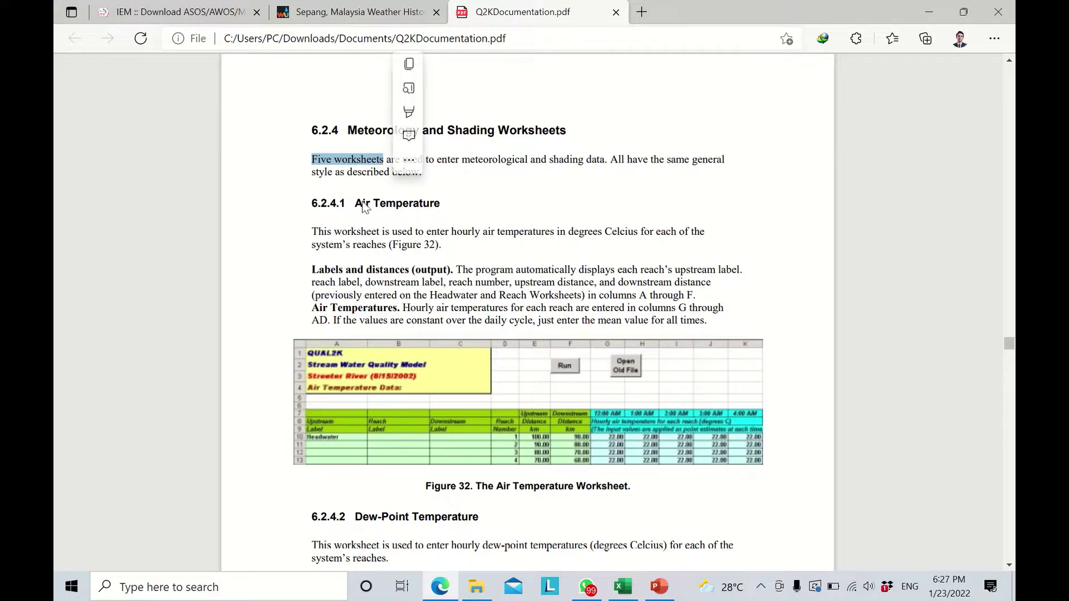
left_click(362, 202)
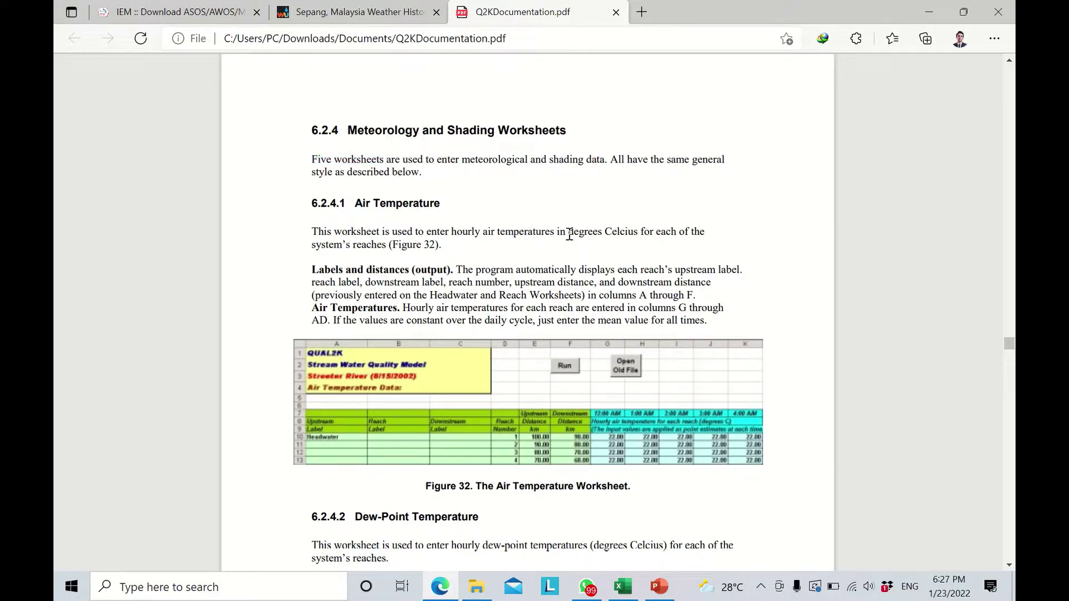
left_click_drag(560, 231, 638, 231)
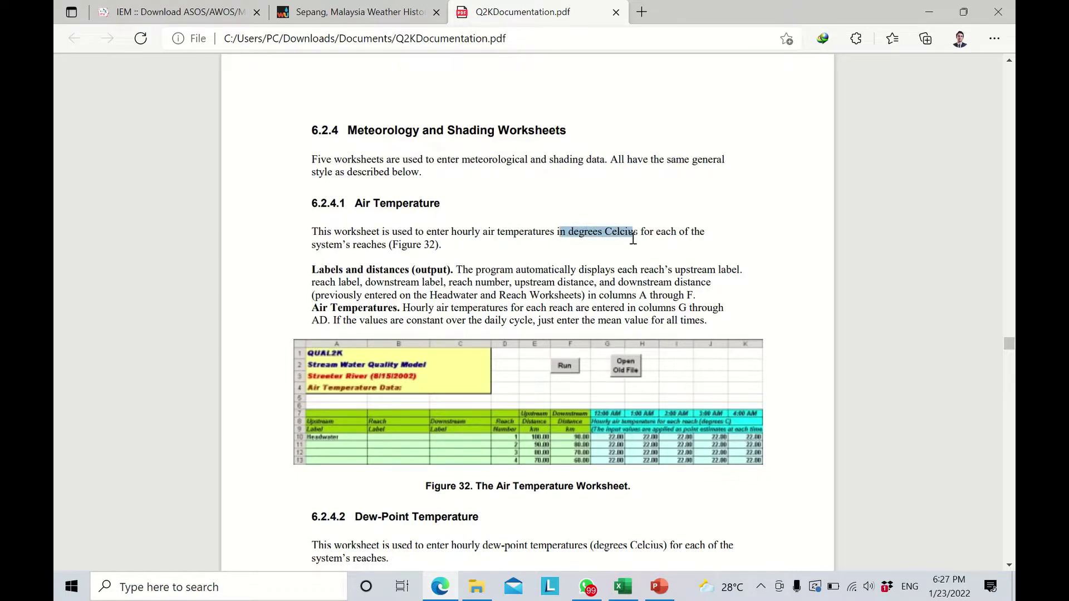
Read the documentation's Dew-Point Temperature, Wind speed, Cloud cover and Shade sections, 6.2.4.2 to 6.2.4.5
scroll(469, 172, "down", 2)
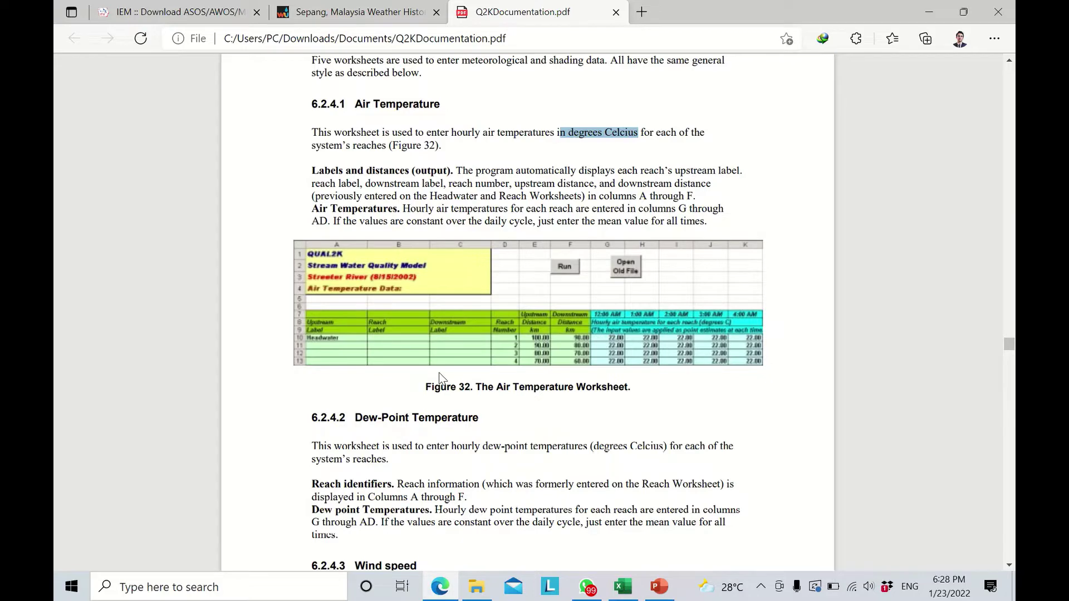
scroll(439, 378, "down", 5)
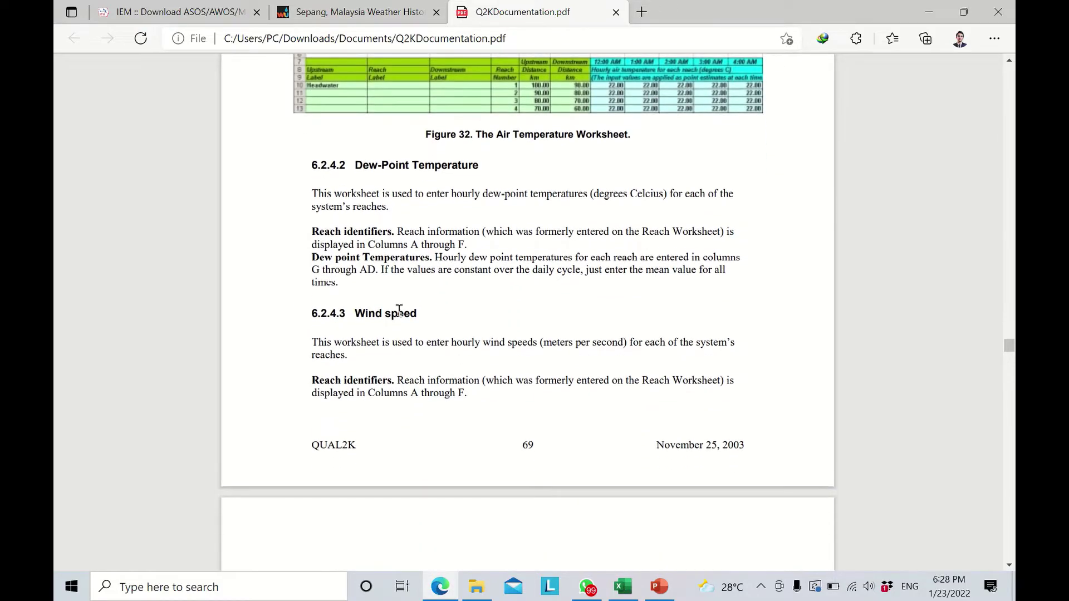
scroll(479, 371, "down", 6)
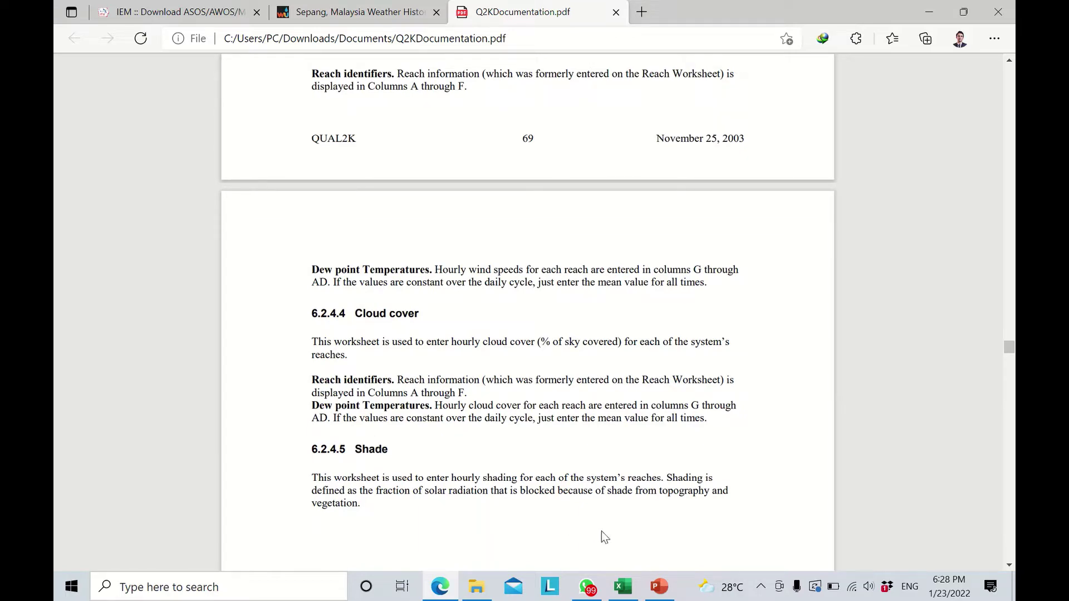
Switch back to the Excel workbook and look over the hourly air temperatures from Mainstem headwater to North Aurora dam
left_click(623, 586)
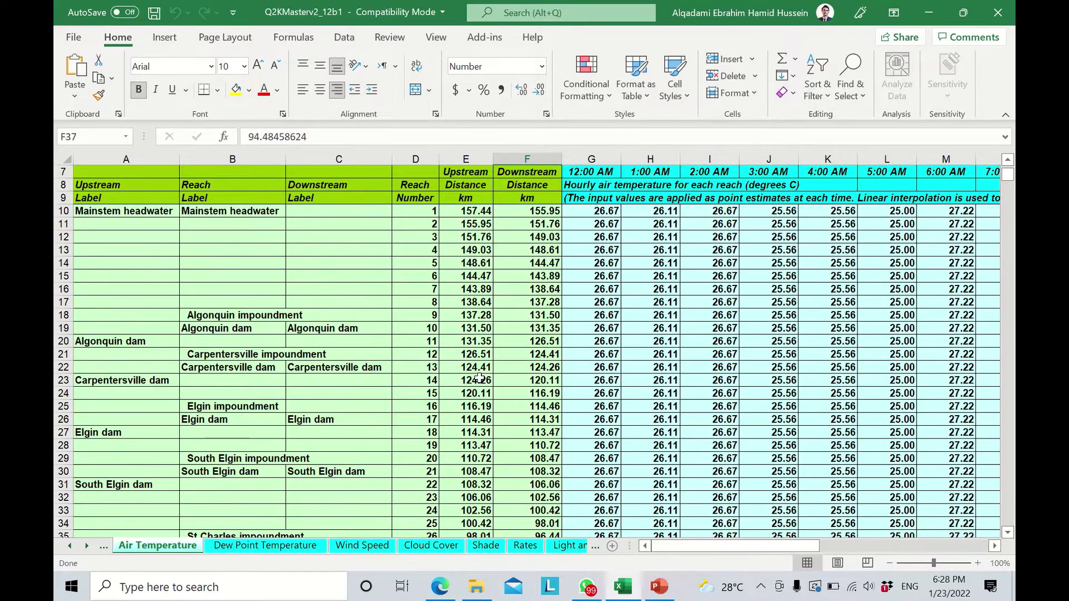
scroll(614, 337, "down", 2)
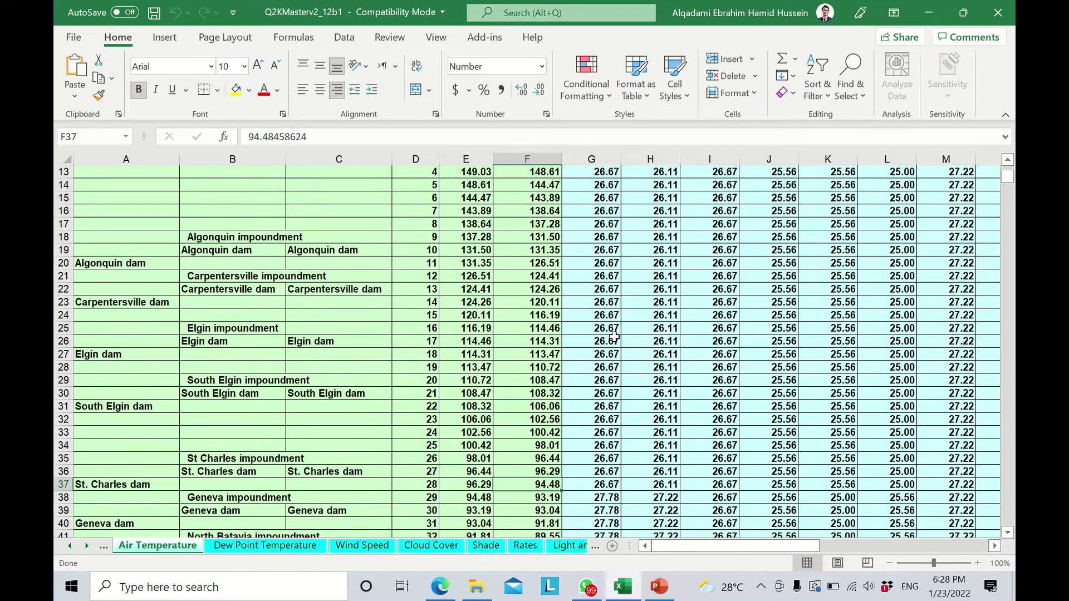
scroll(615, 337, "up", 3)
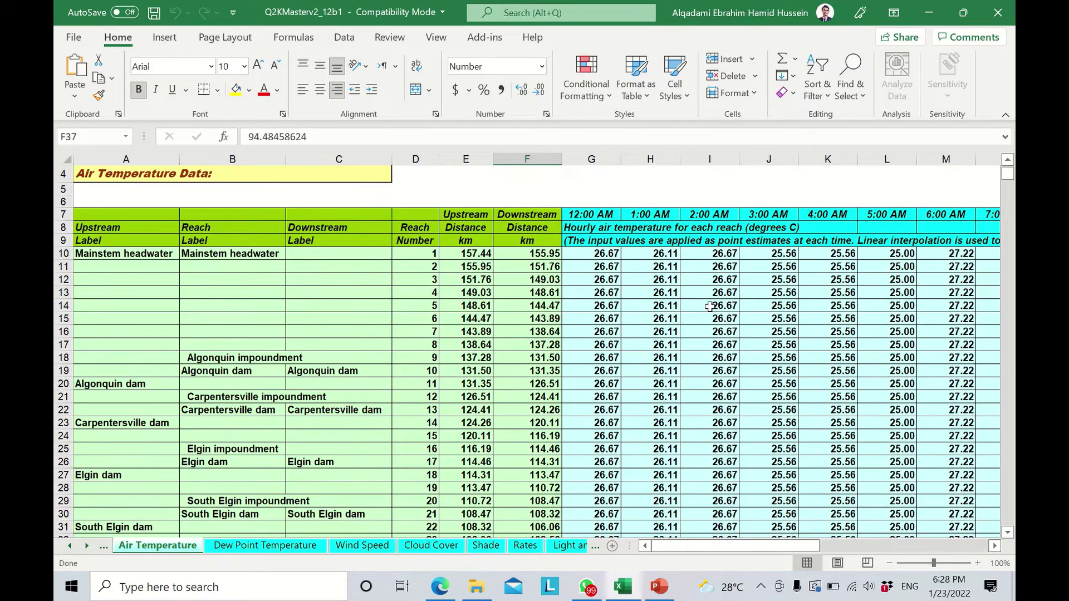
scroll(756, 292, "down", 3)
scroll(756, 292, "down", 3)
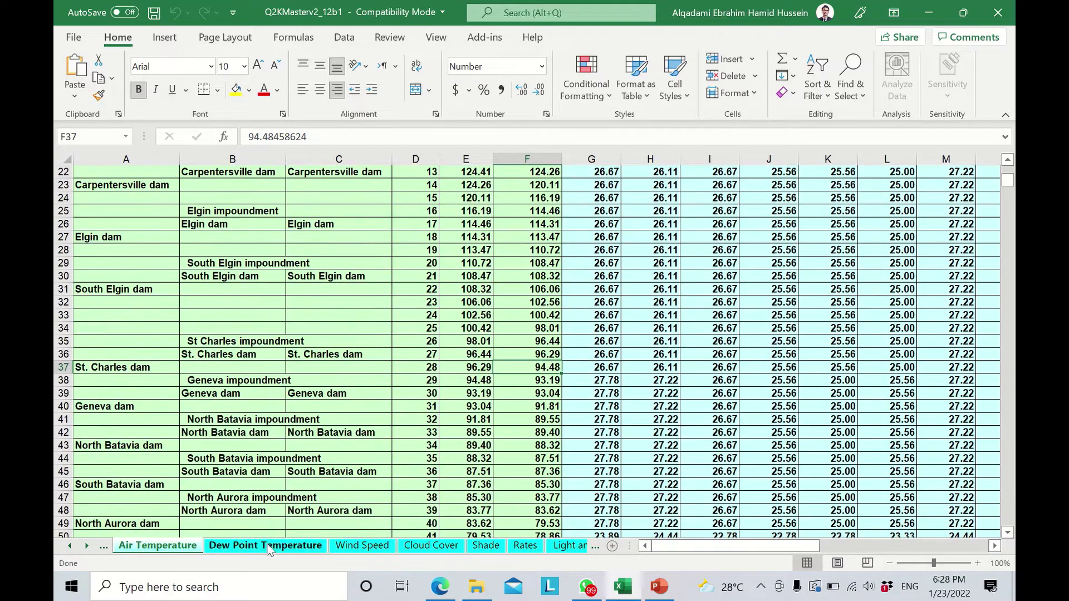
Open the Dew Point Temperature sheet and review its reach information and hourly dew point values
left_click(267, 547)
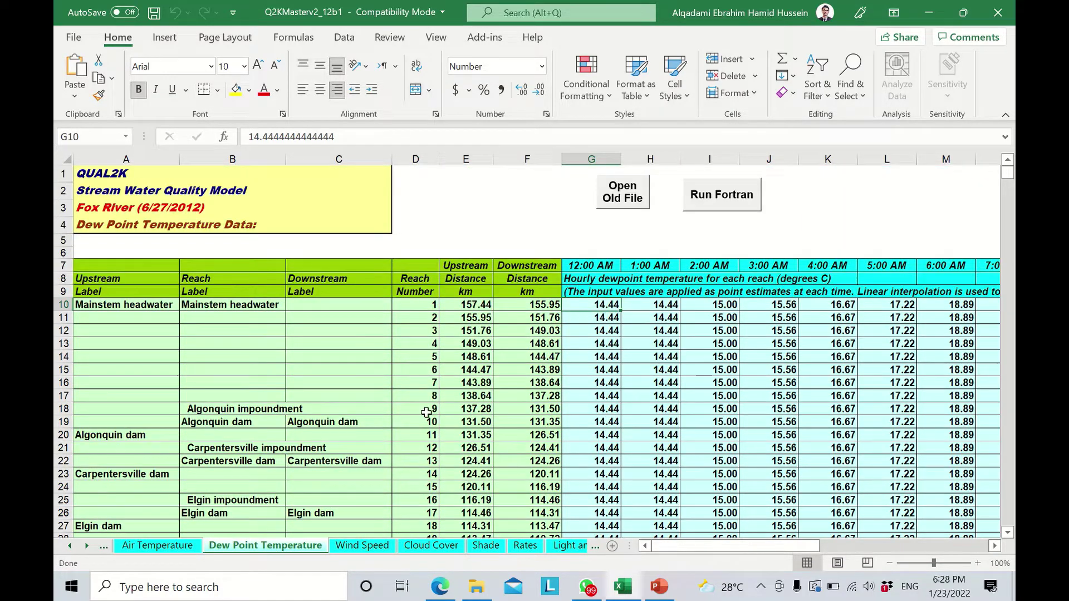
scroll(426, 412, "down", 3)
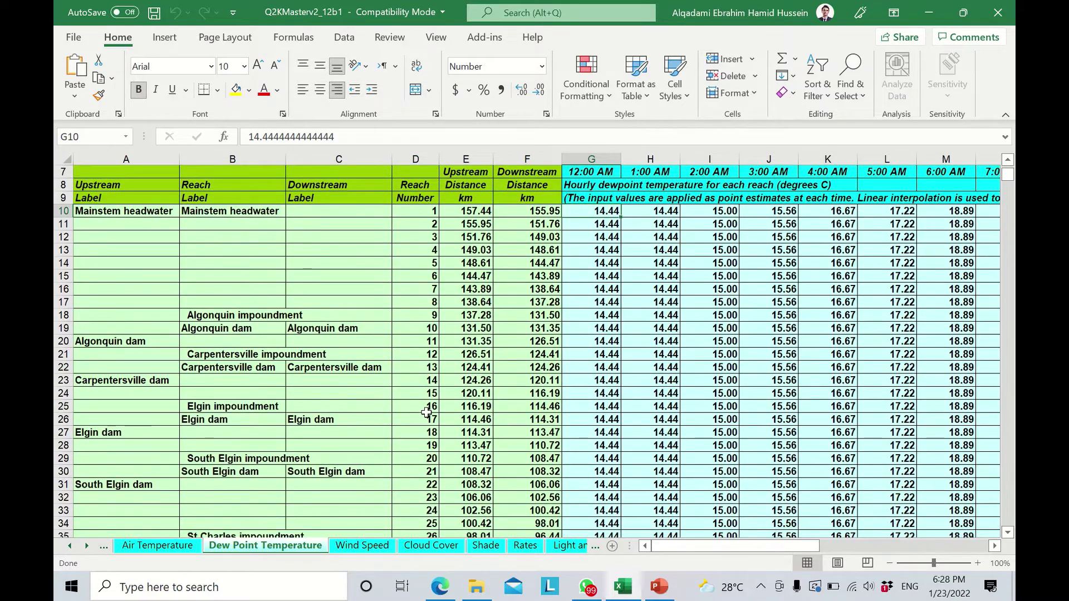
scroll(615, 376, "up", 3)
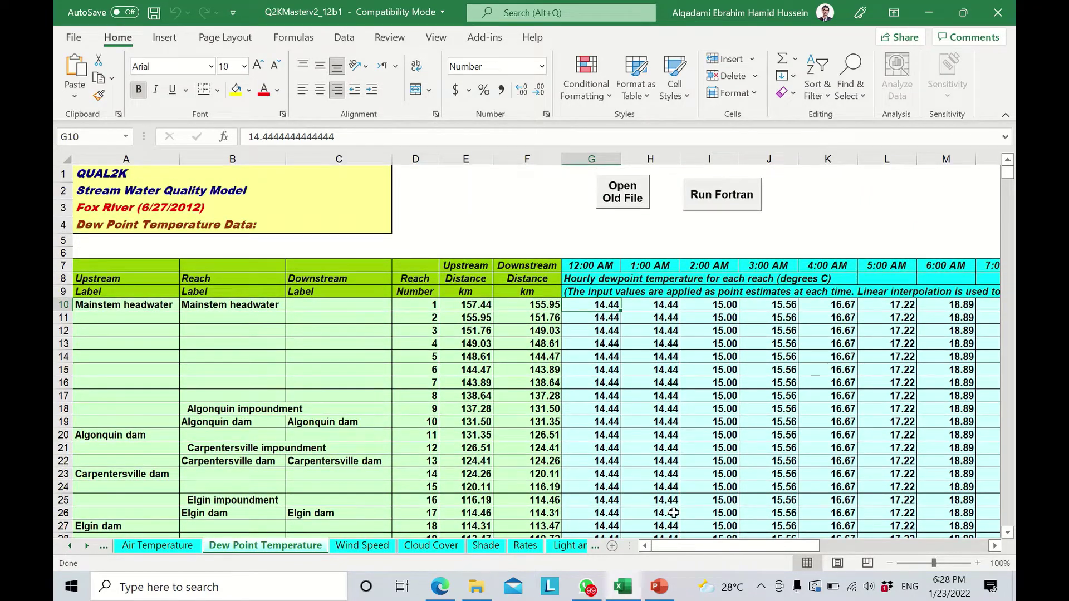
Review the hourly values on the Wind Speed and Cloud Cover sheets and return to Wind Speed
mouse_move(703, 548)
left_mouse_down()
mouse_move(749, 551)
mouse_move(689, 550)
left_mouse_up()
left_click(362, 545)
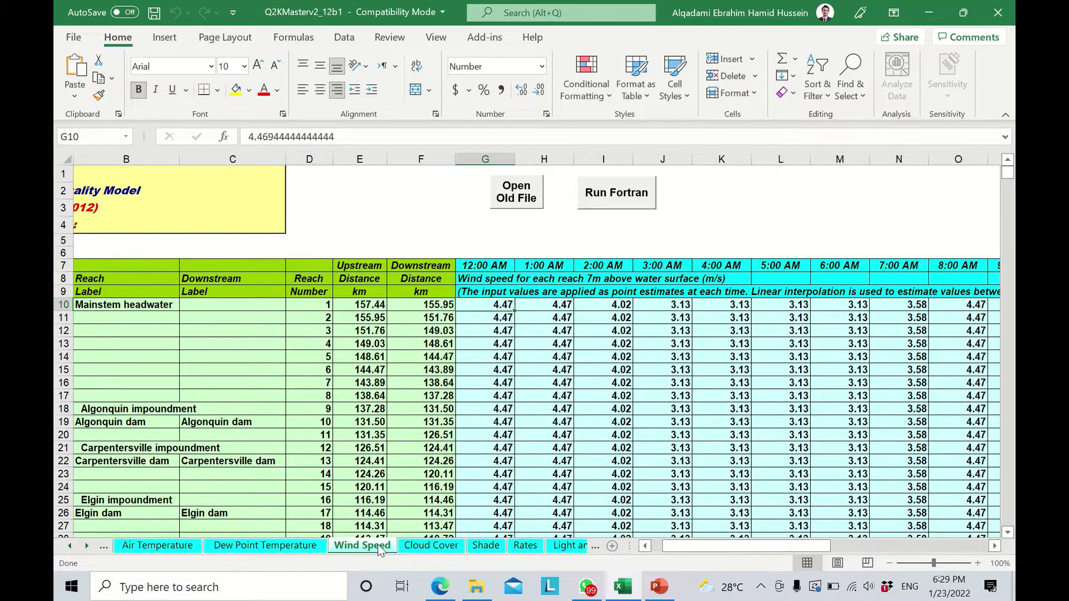
left_click(425, 546)
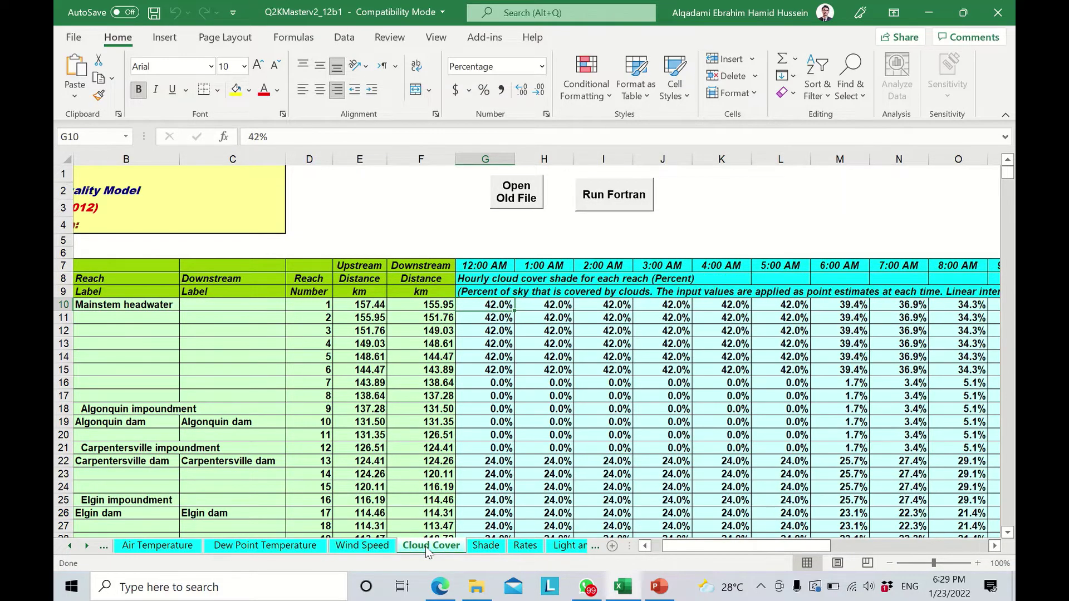
left_click(365, 546)
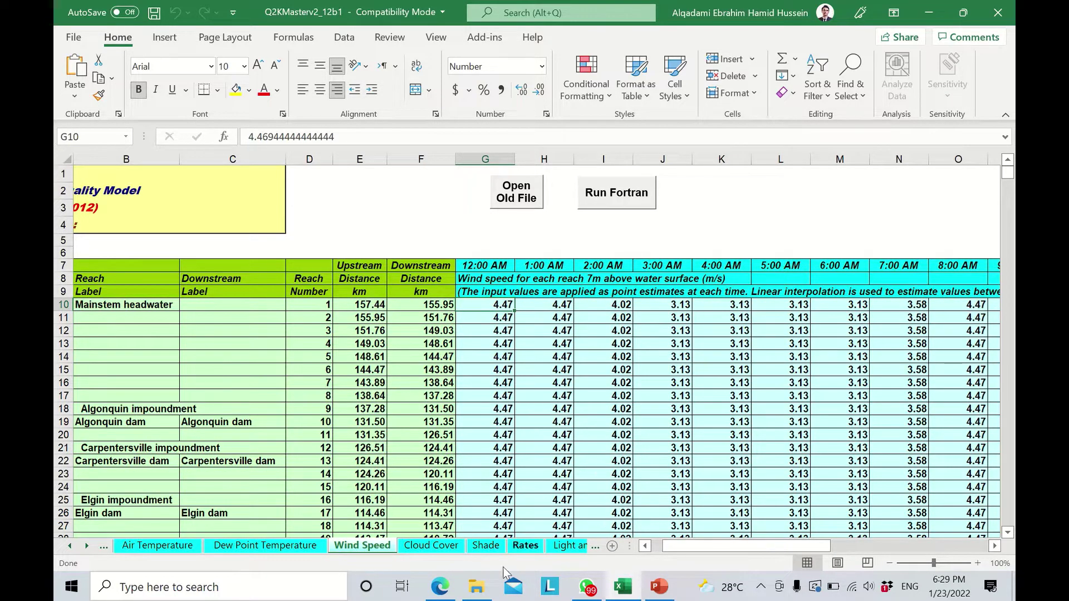
Check the wind speed unit in section 6.2.4.3 of Q2KDocumentation.pdf, selecting "meters per second", and return to the Excel workbook
left_click(440, 587)
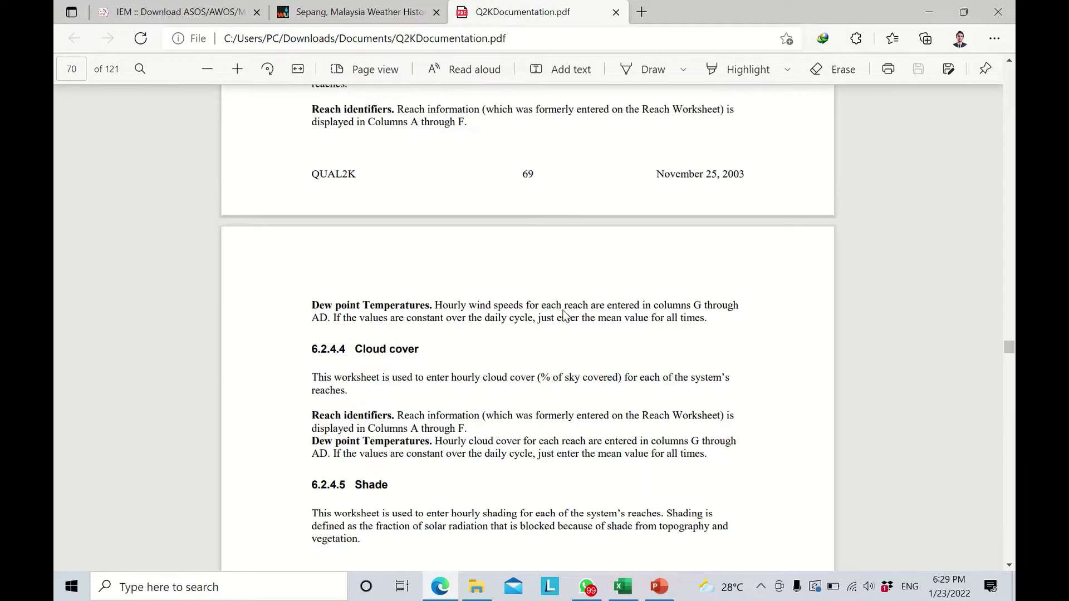
scroll(565, 315, "up", 2)
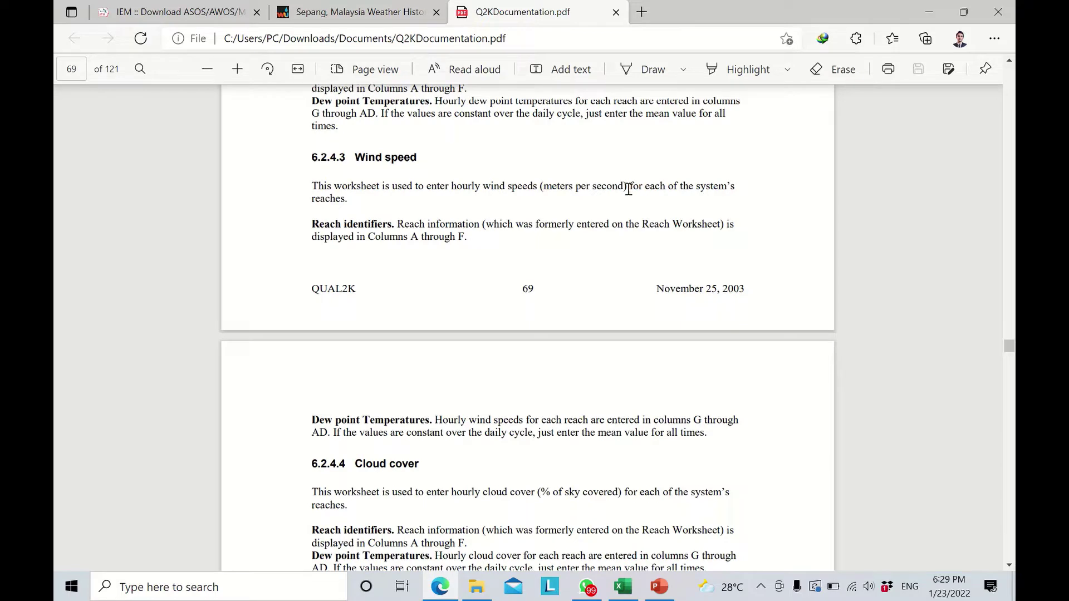
left_click_drag(544, 186, 624, 186)
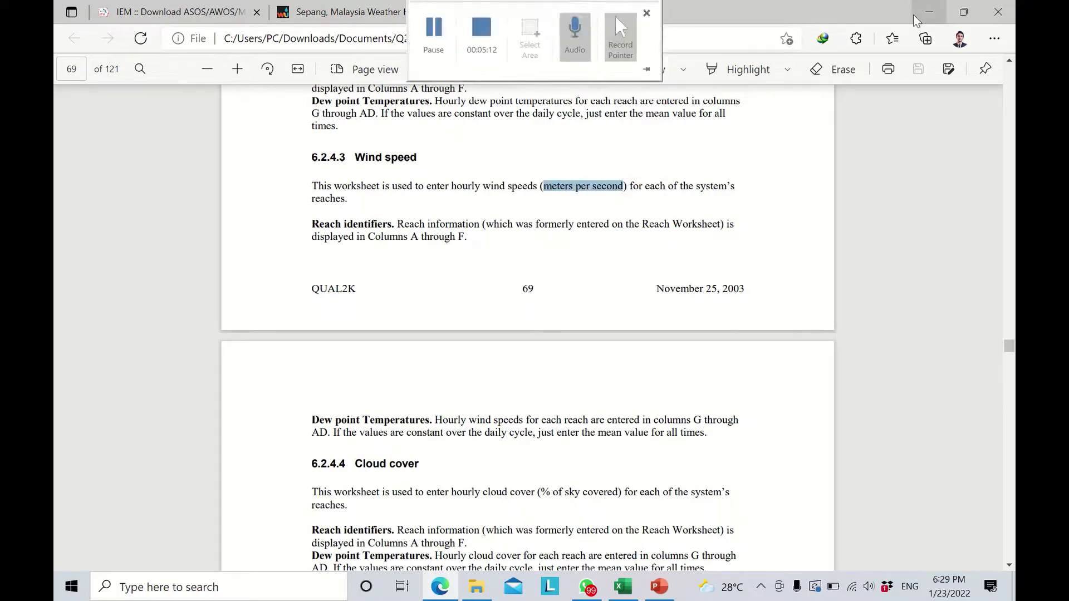
left_click(929, 12)
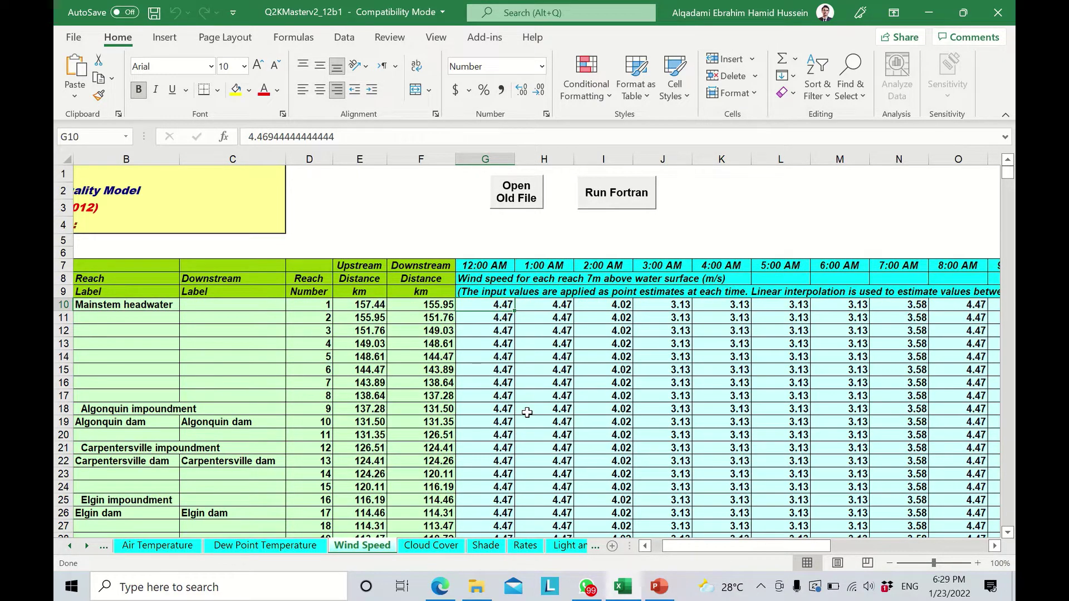
Open the Cloud Cover sheet and review its hourly cloud cover percentages for each reach
left_click(432, 545)
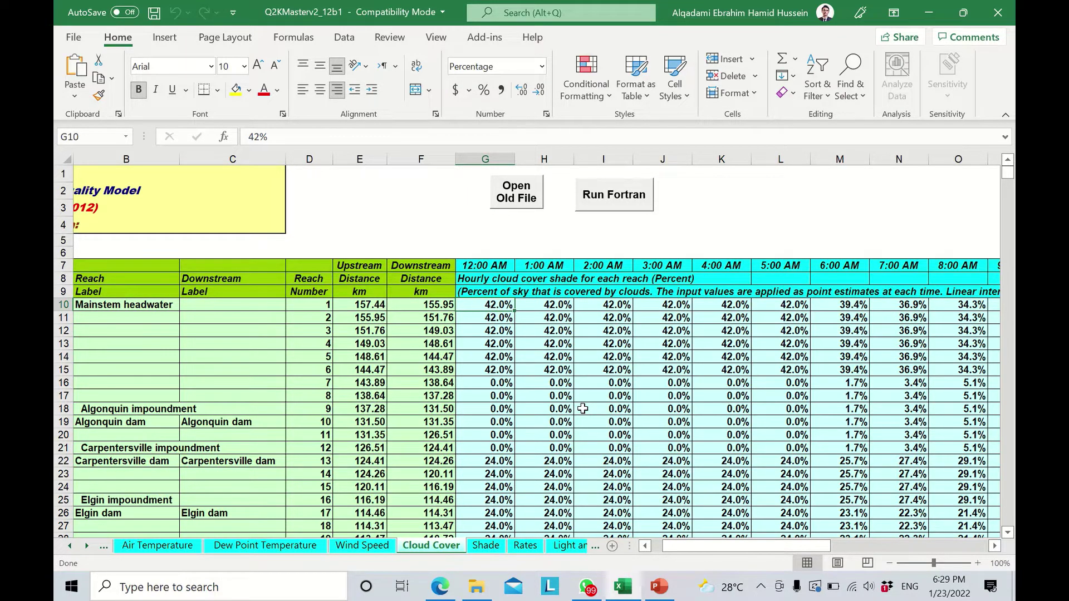
scroll(582, 408, "down", 1)
scroll(583, 409, "up", 1)
Review the Shade sheet's hourly values from Mainstem headwater to Dayton dam and return to the Air Temperature sheet
left_click(486, 551)
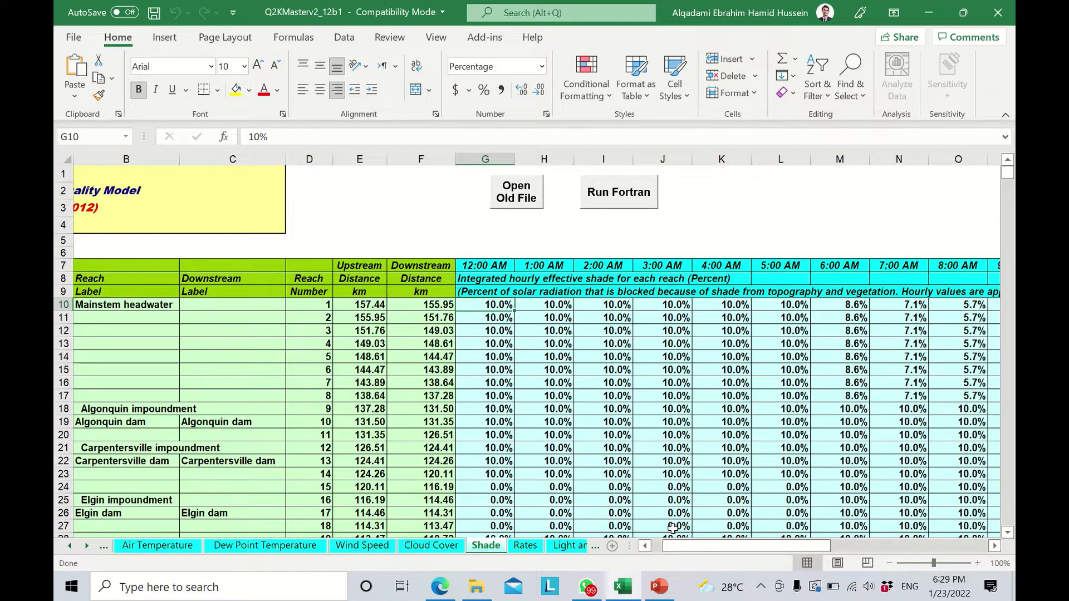
mouse_move(729, 550)
left_mouse_down()
mouse_move(836, 550)
mouse_move(713, 551)
left_mouse_up()
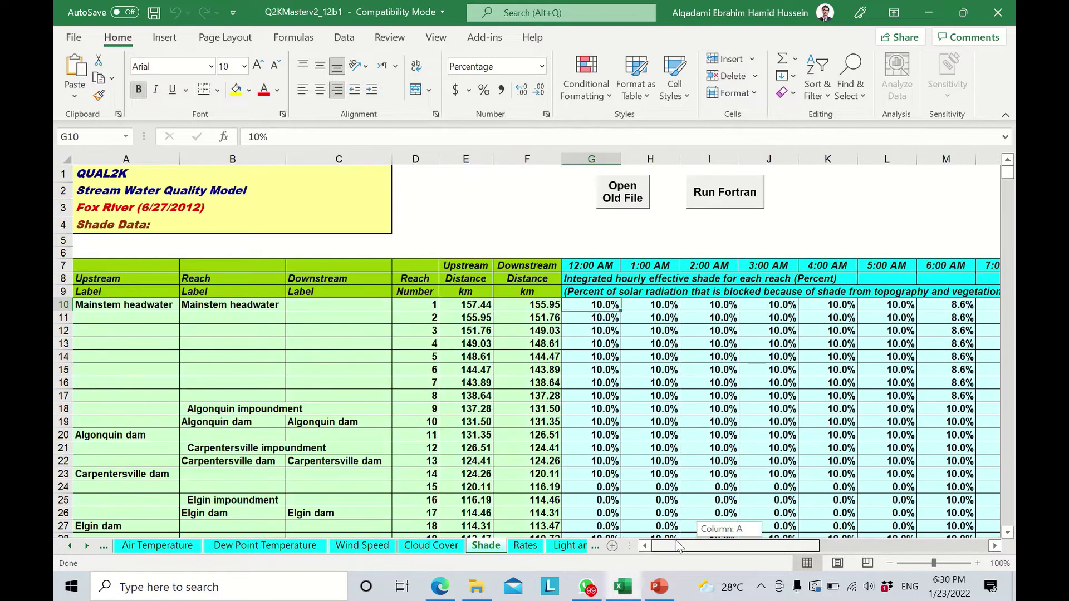
scroll(695, 394, "down", 3)
scroll(695, 395, "down", 13)
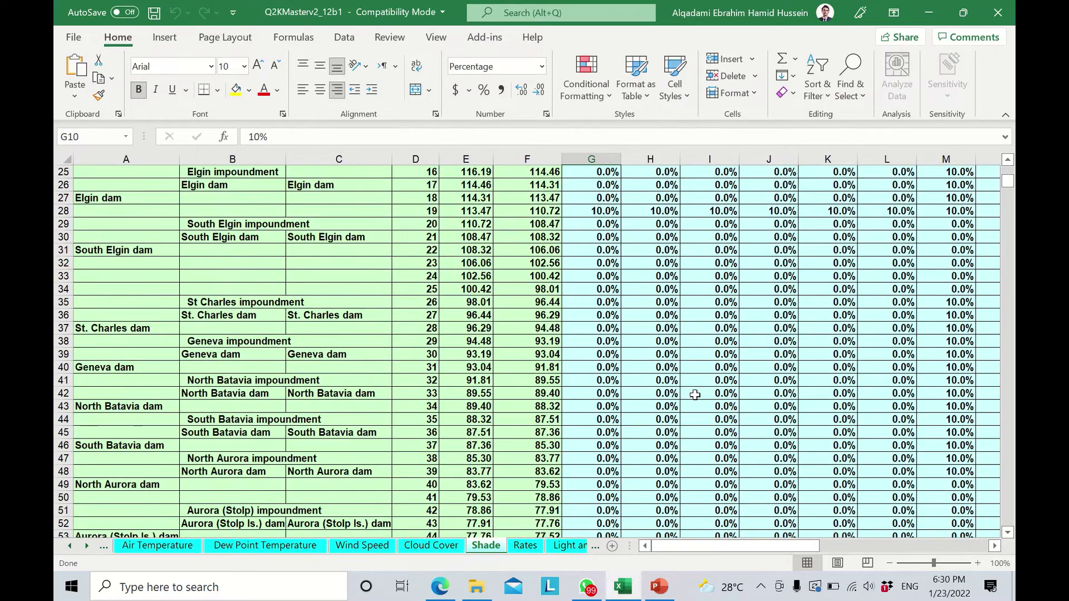
scroll(694, 394, "down", 5)
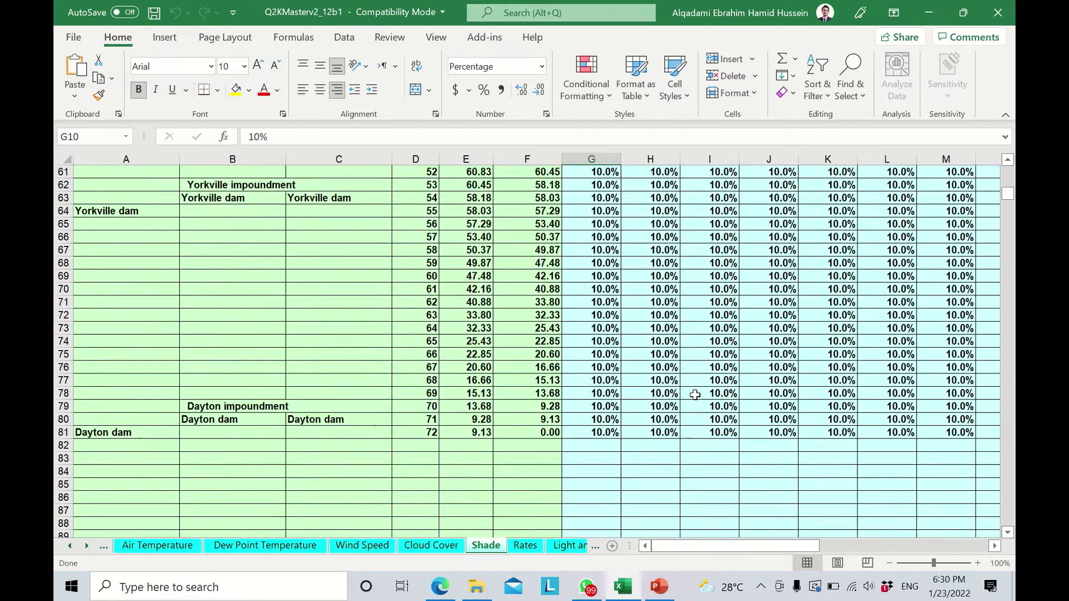
scroll(668, 319, "up", 20)
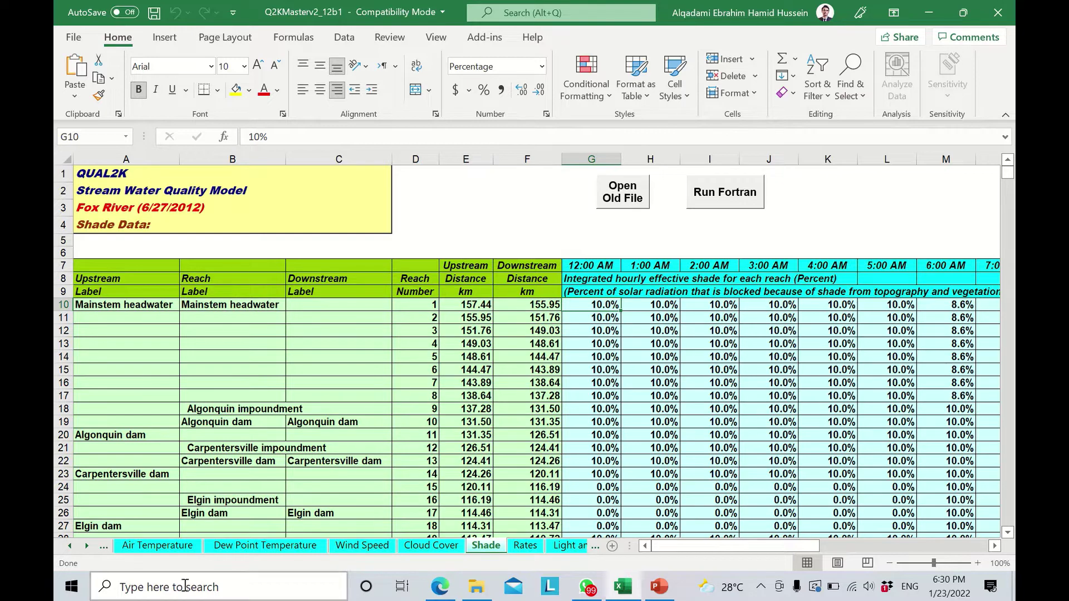
left_click(151, 547)
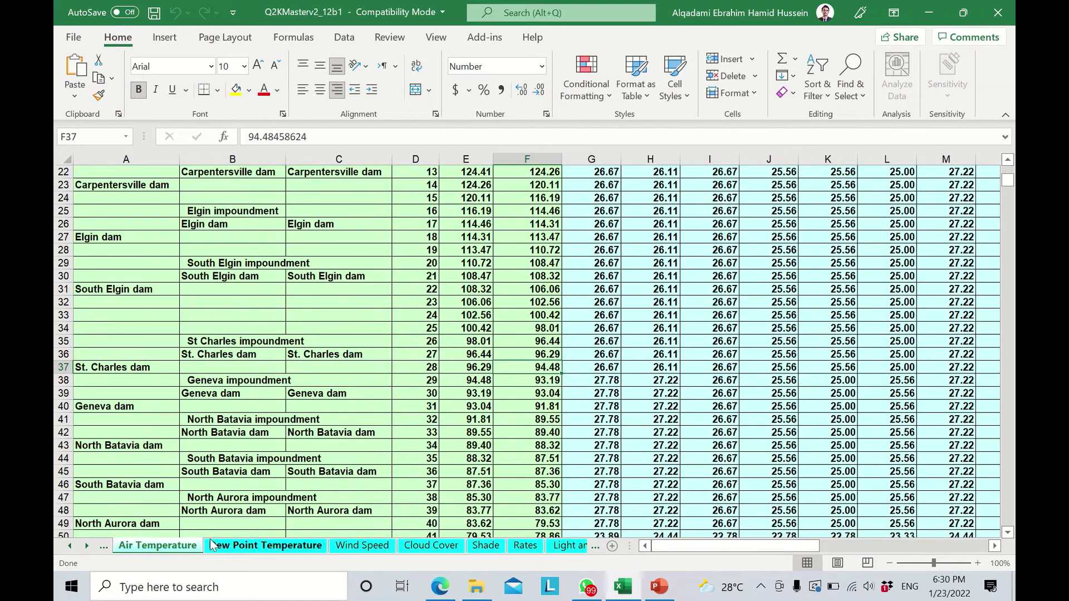
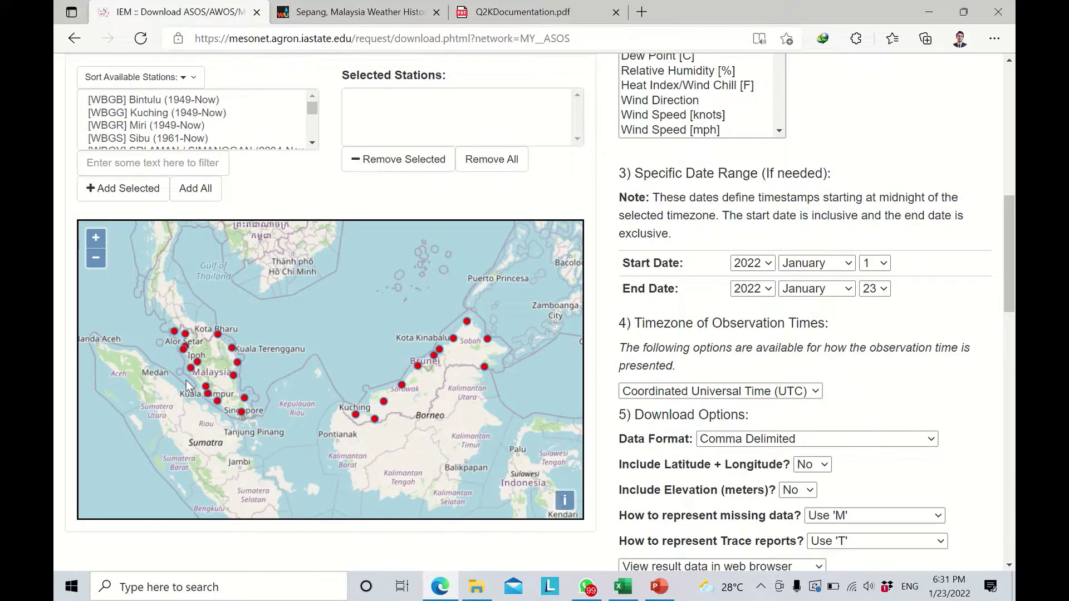
Locate the station beside Kuala Lumpur's airport on the map and add [WMKK] Kuala Lumpur (2000-Now) to the selected stations
scroll(186, 380, "up", 3)
left_click_drag(186, 379, 280, 325)
left_click_drag(340, 379, 315, 273)
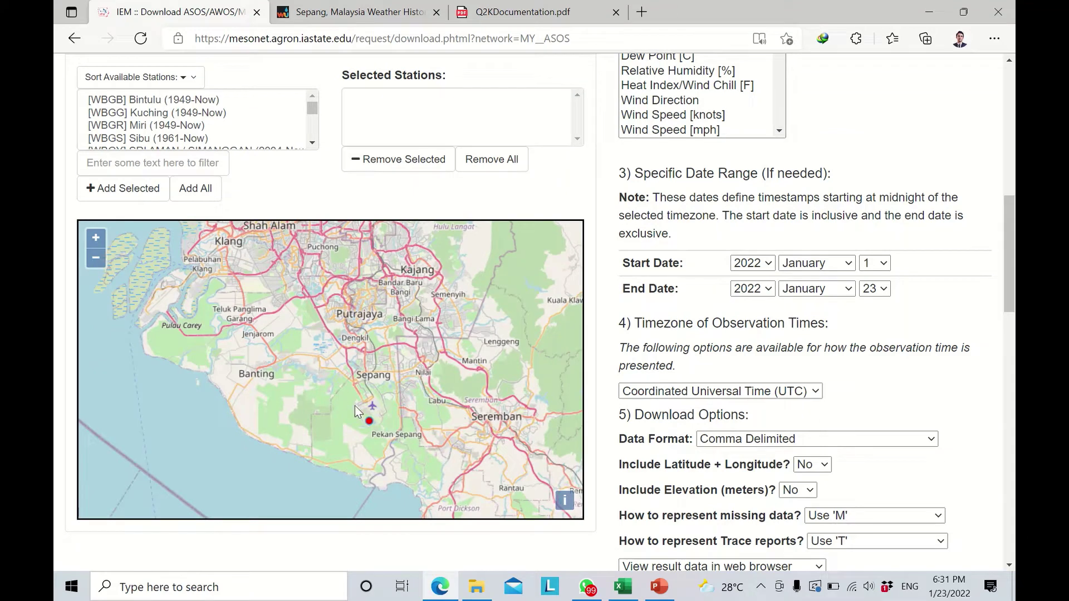
scroll(355, 405, "up", 2)
scroll(332, 390, "up", 1)
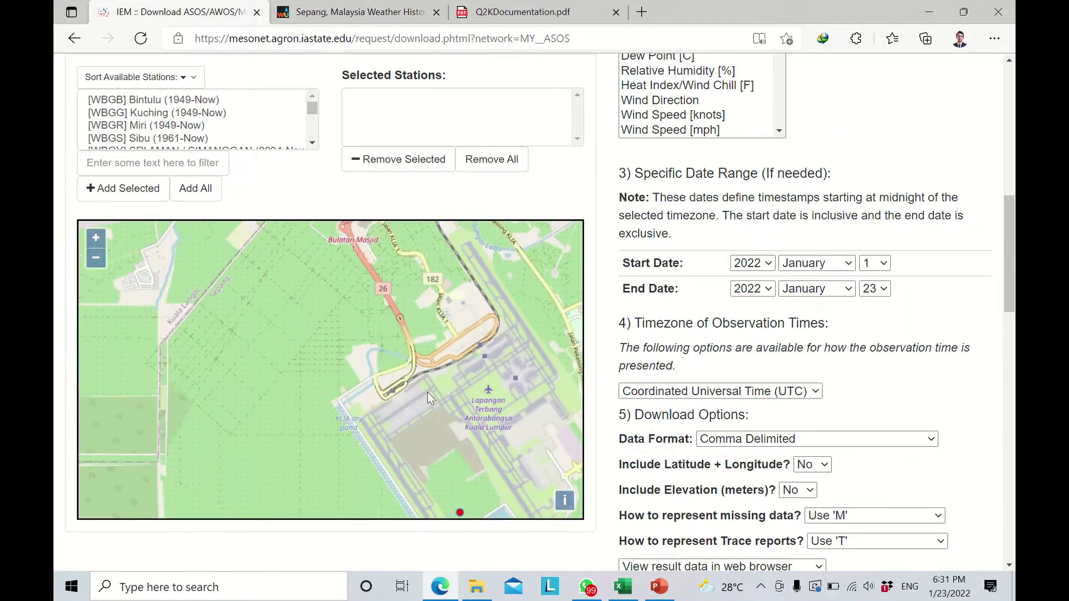
left_click_drag(488, 420, 324, 309)
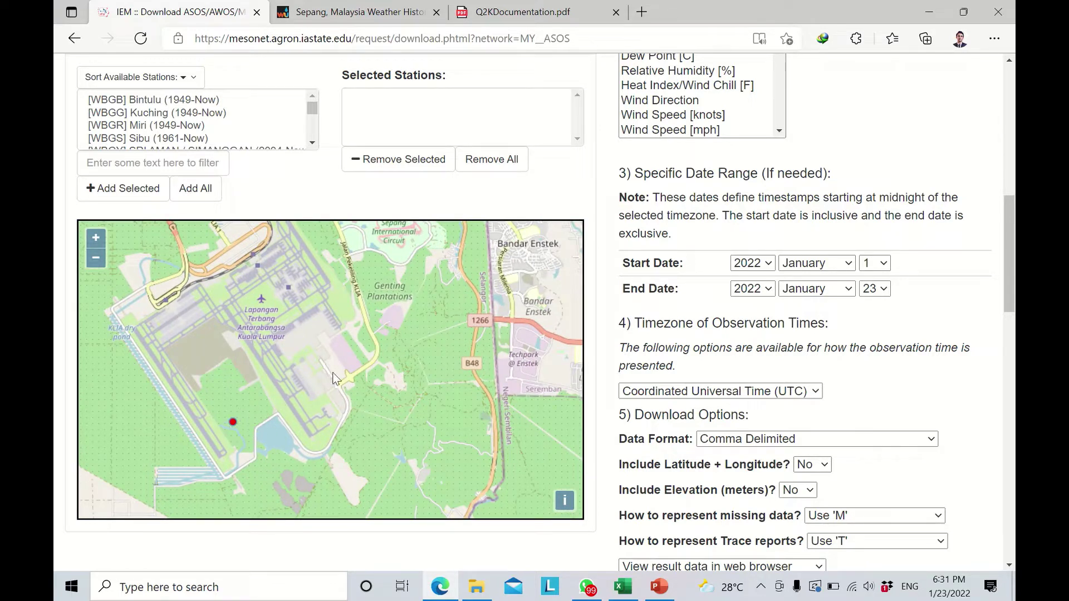
left_click_drag(380, 300, 318, 432)
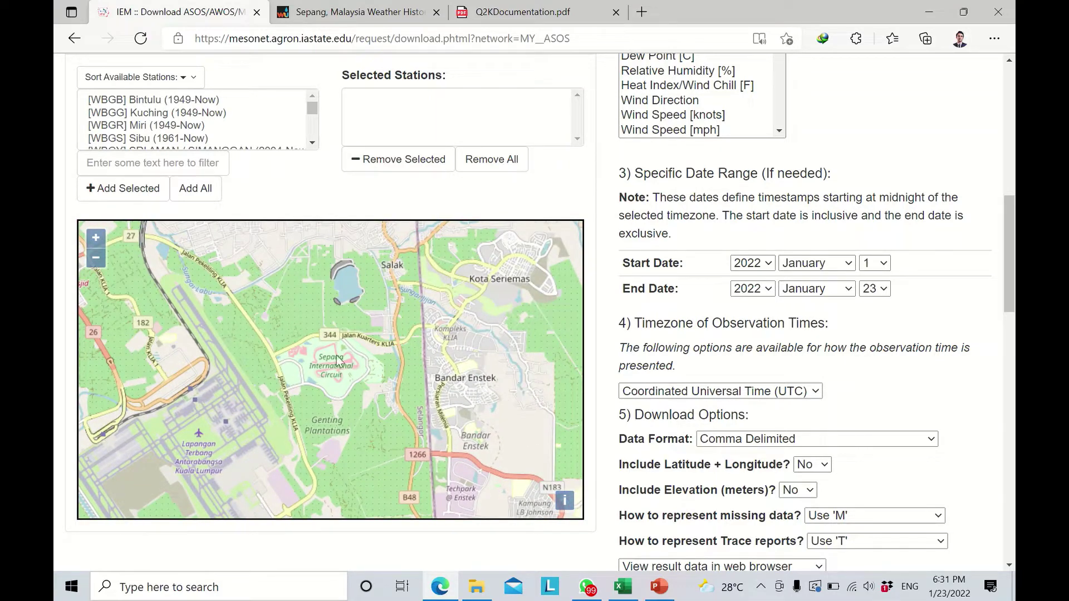
left_click_drag(335, 359, 400, 269)
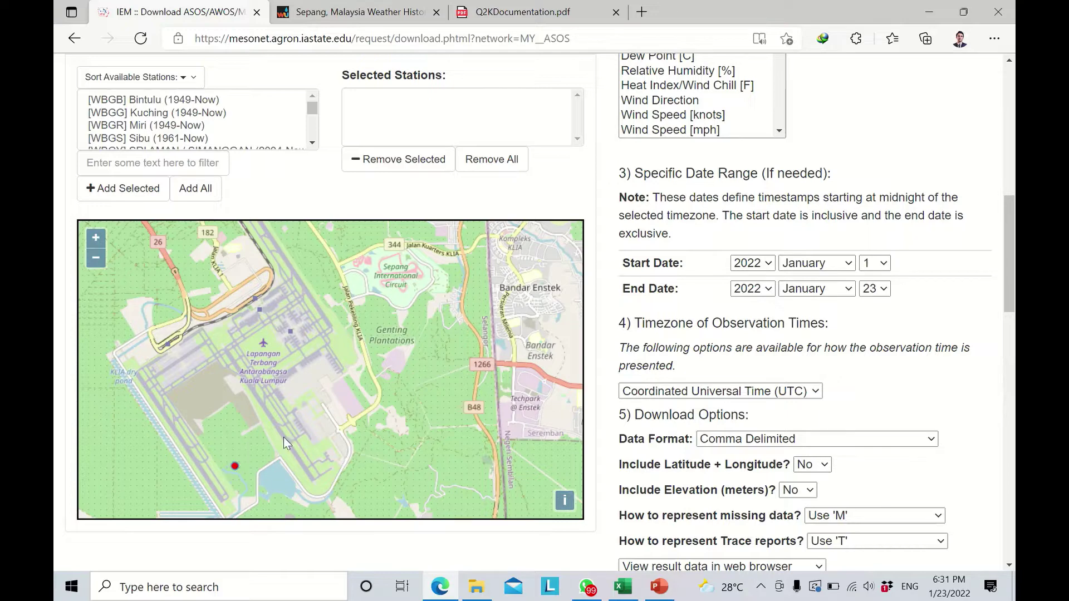
left_click_drag(399, 388, 373, 423)
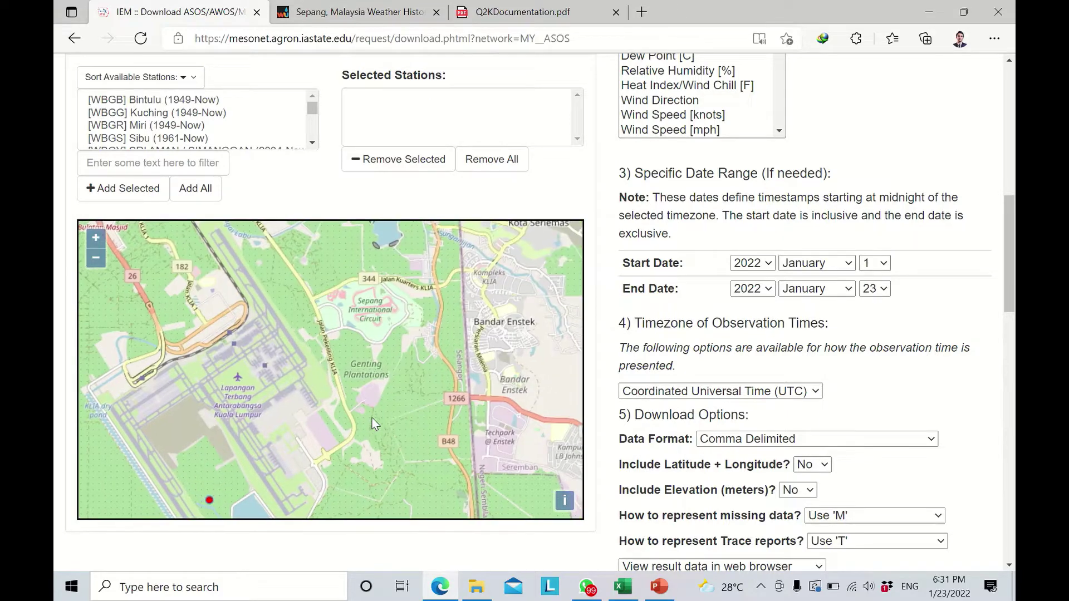
left_click(209, 500)
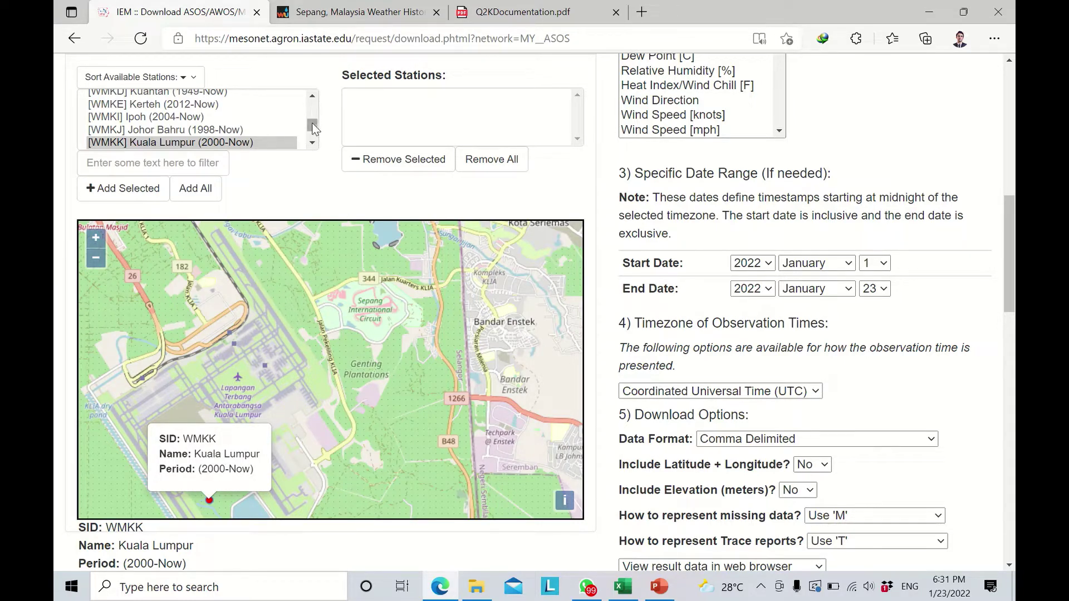
left_click(314, 145)
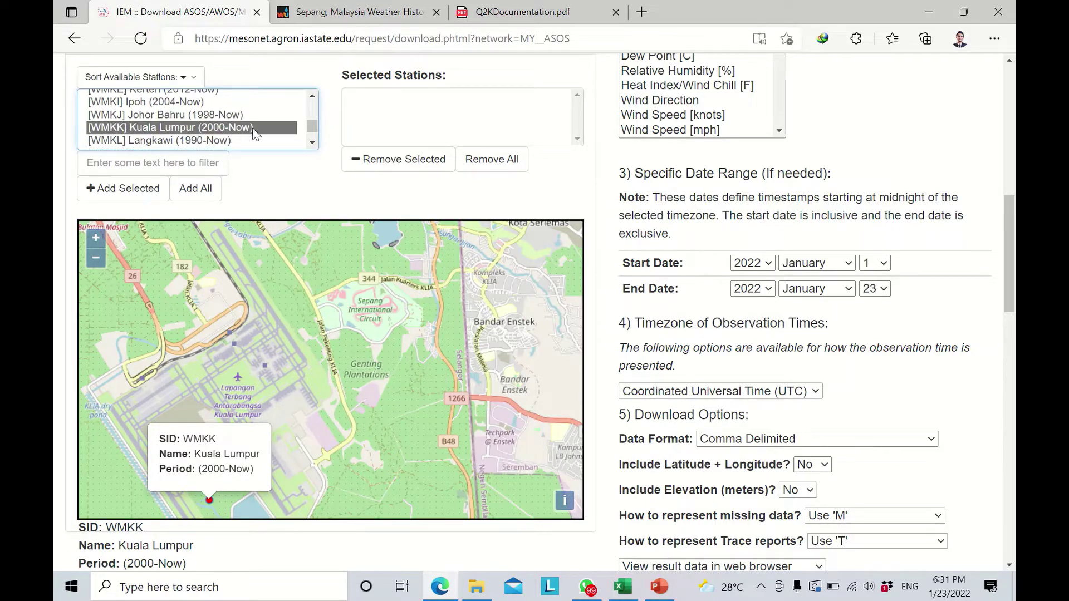
left_click(125, 195)
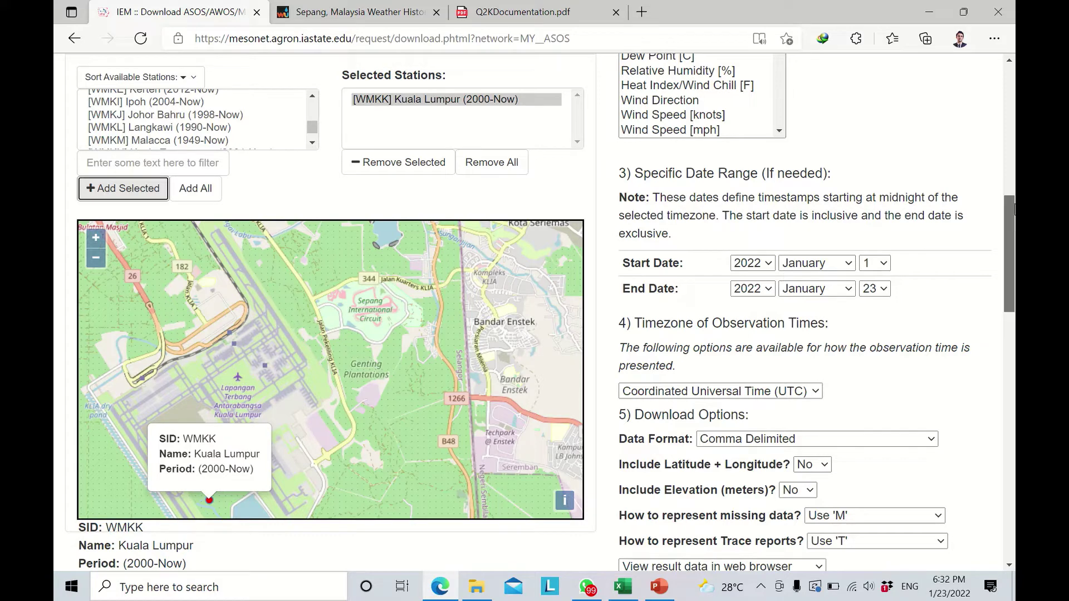
Select Air Temperature [C], Dew Point [C] and Wind Speed [mph] as the data, checking the wind speed unit in the QUAL2K documentation
scroll(828, 216, "up", 5)
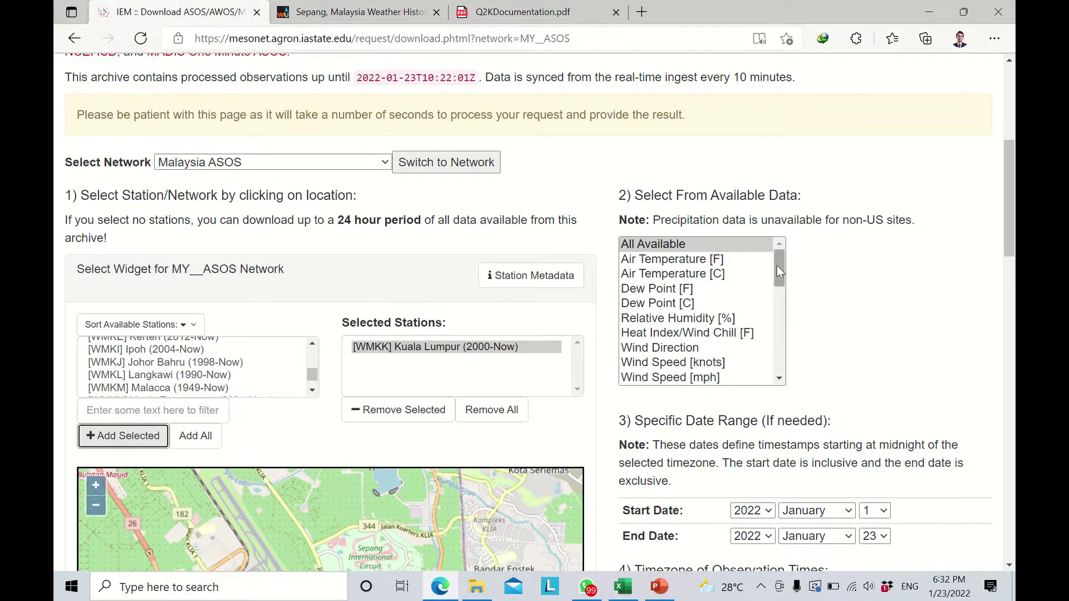
left_click_drag(778, 273, 778, 274)
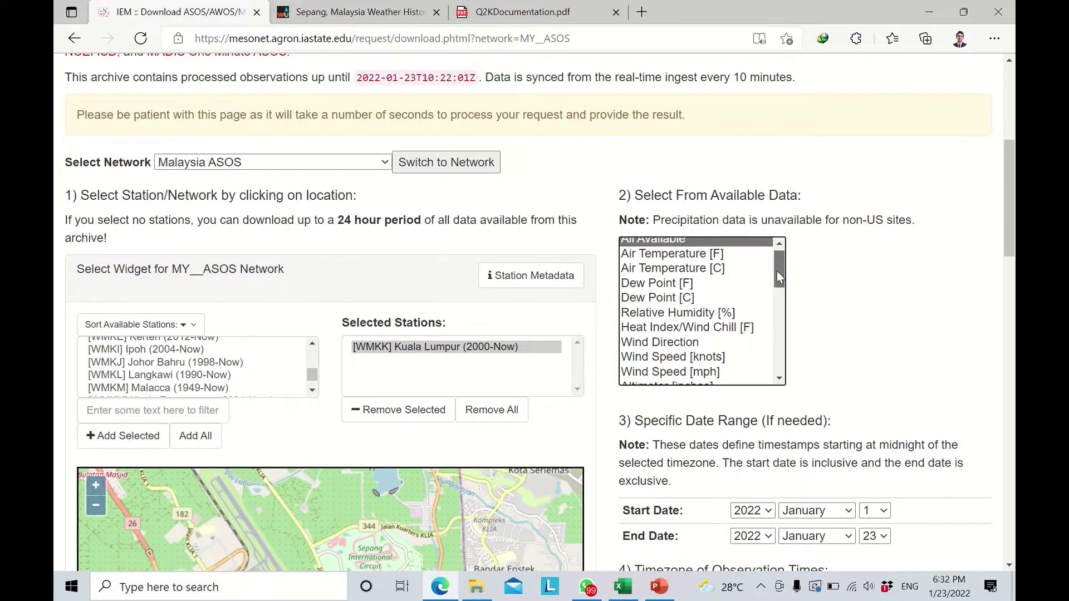
left_click(716, 269)
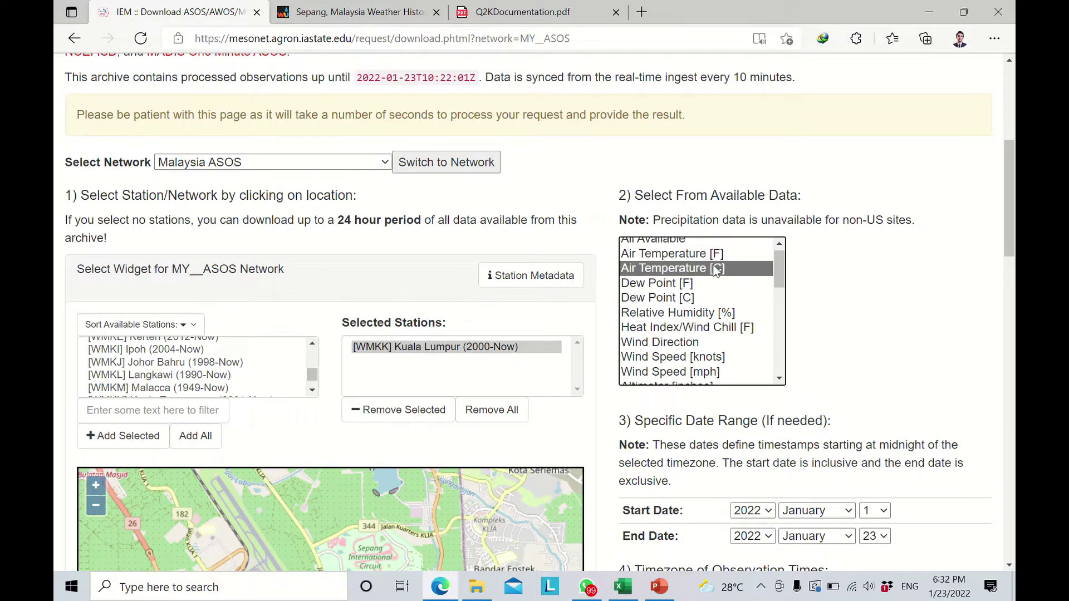
left_click(676, 302, "ctrl")
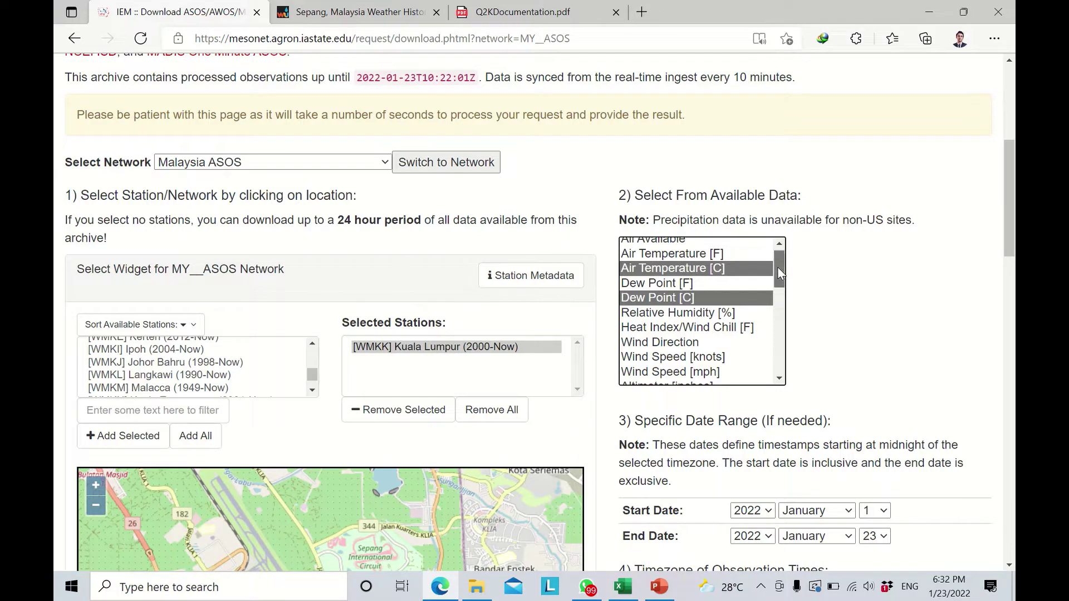
left_click_drag(778, 271, 780, 284)
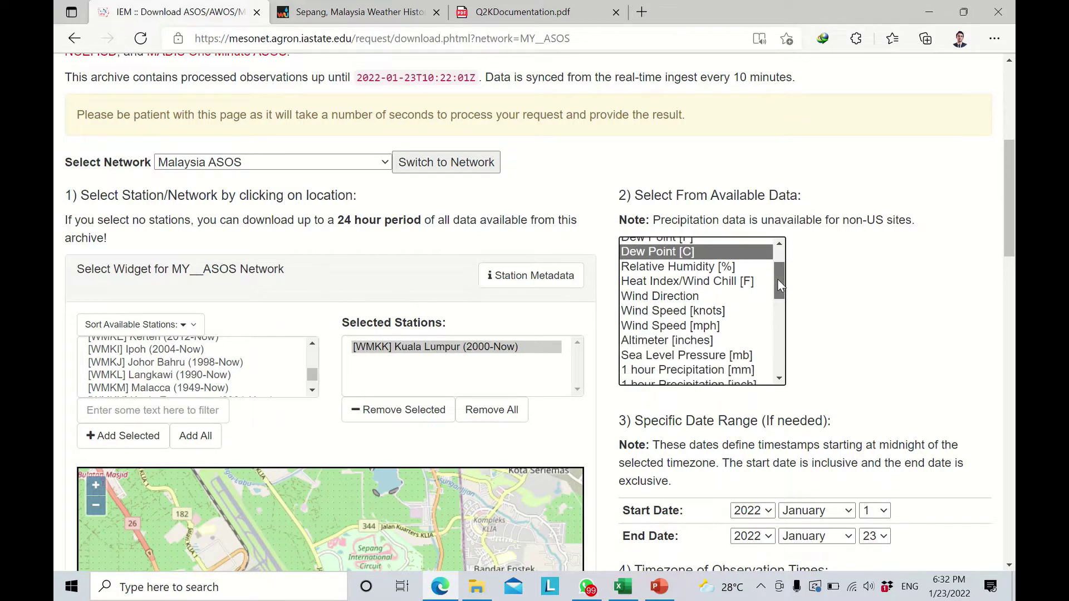
left_click(692, 326, "ctrl")
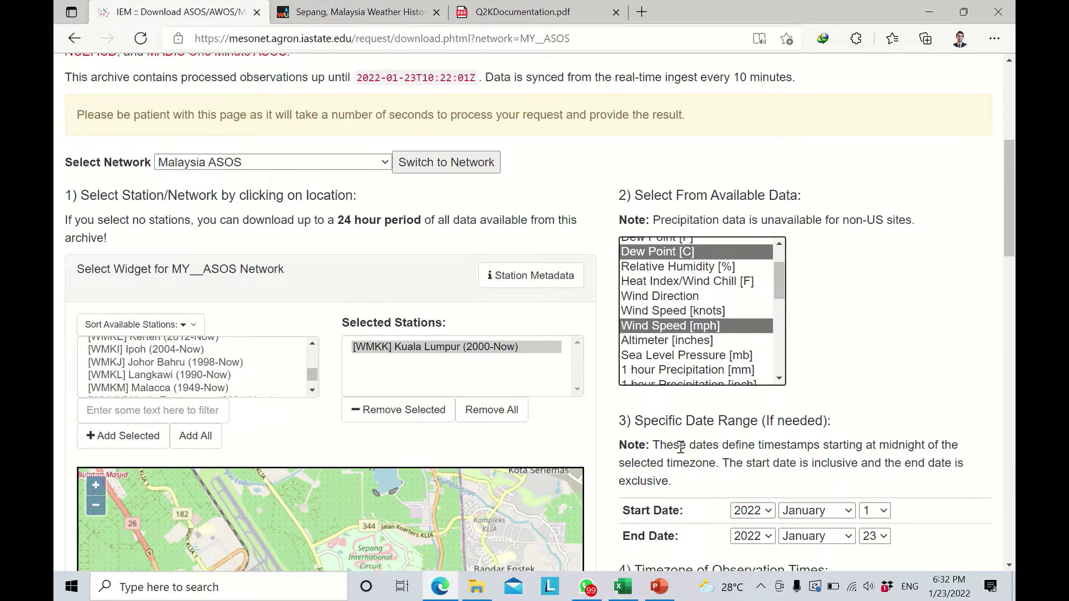
left_click(485, 7)
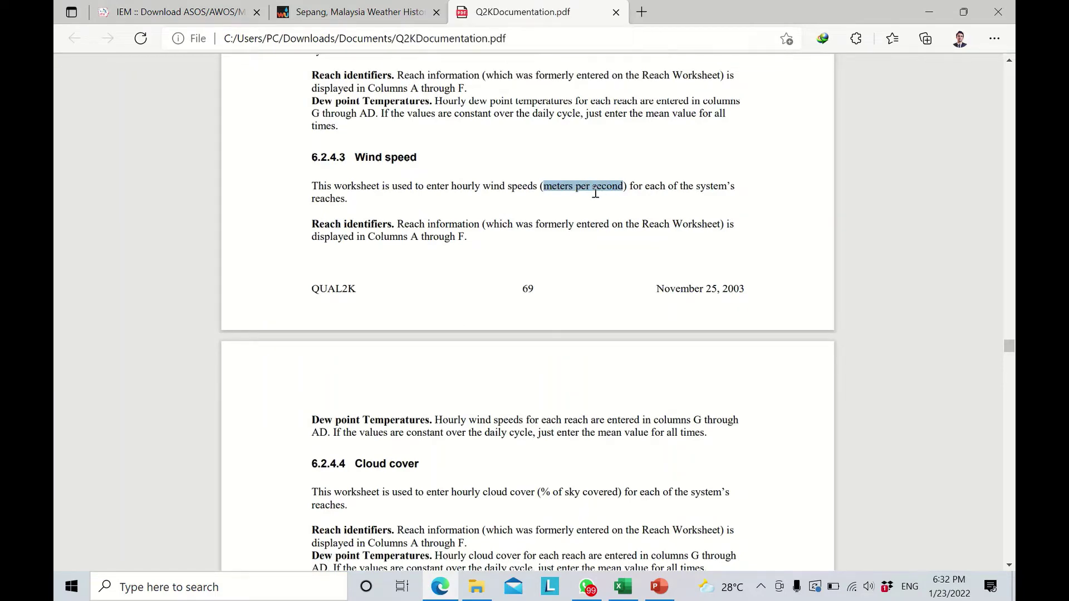
left_click(173, 12)
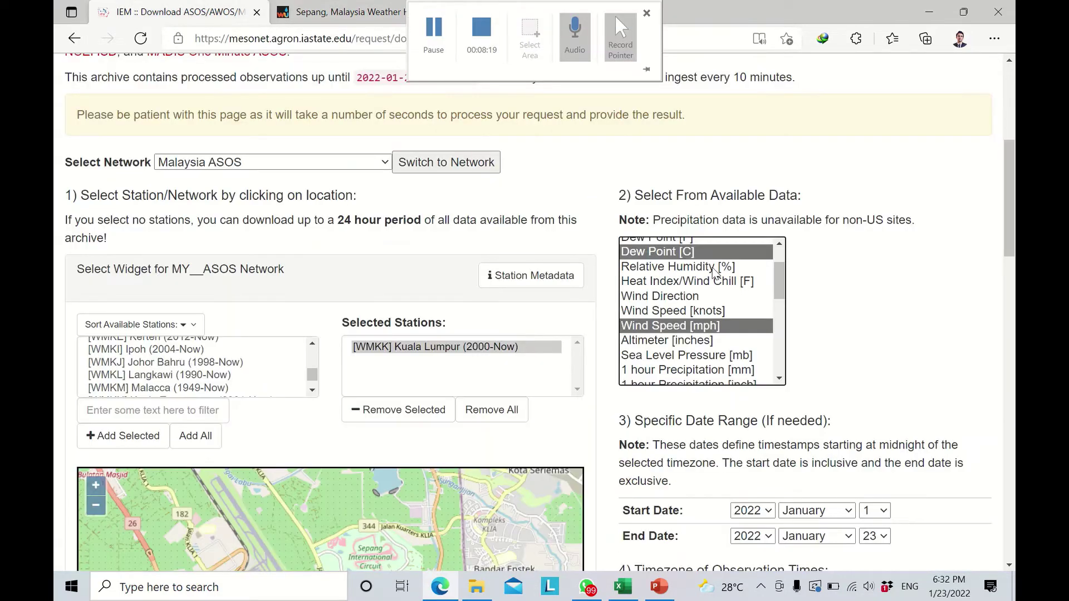
Set both the start date and the end date of the data request to January 22, 2022
left_click_drag(1012, 240, 1013, 305)
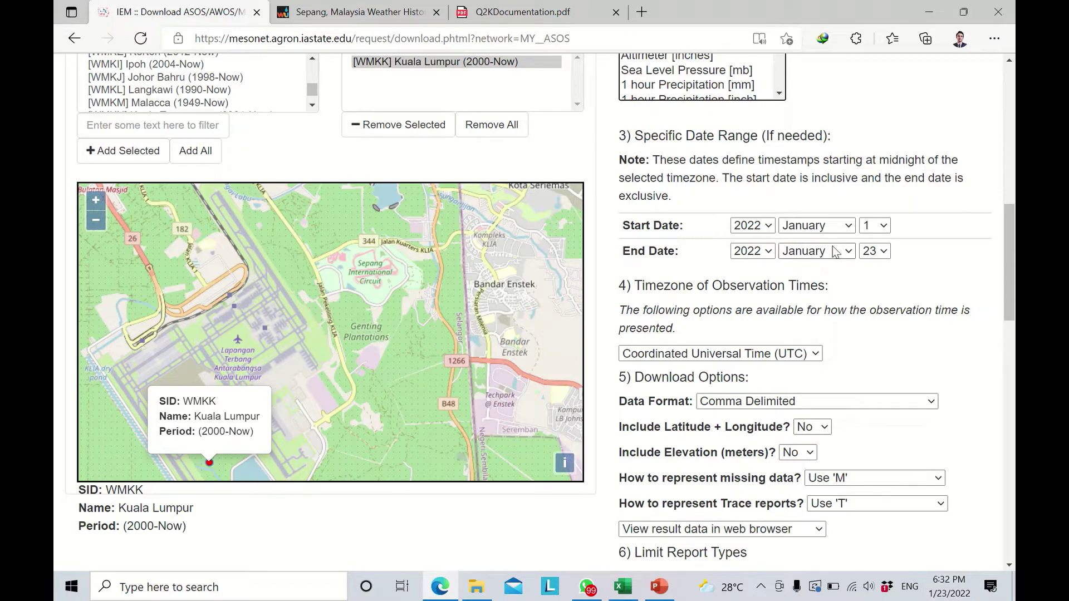
left_click(885, 226)
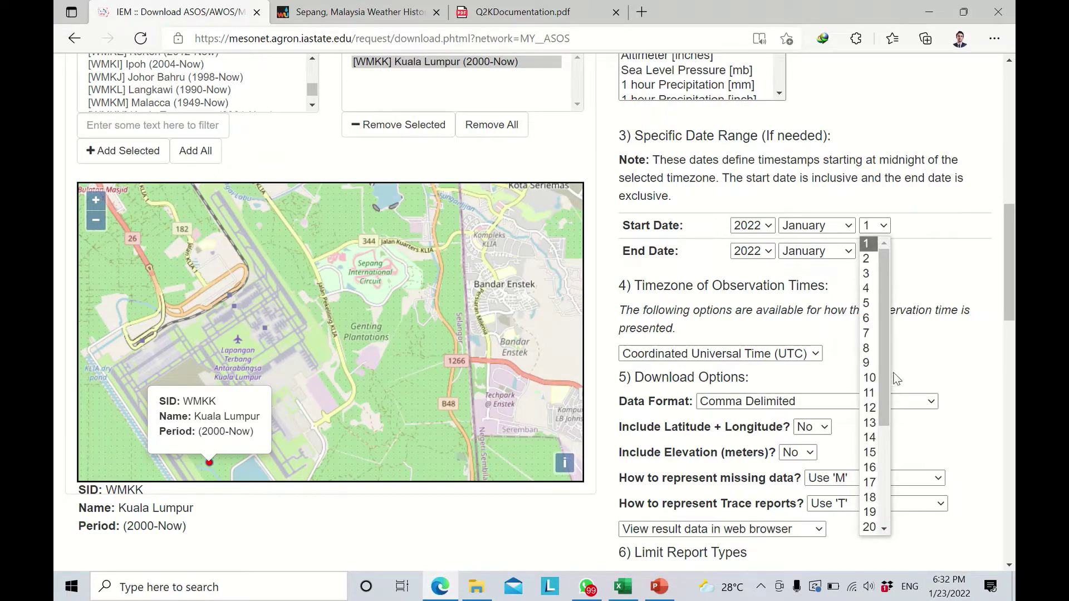
left_click_drag(883, 371, 889, 415)
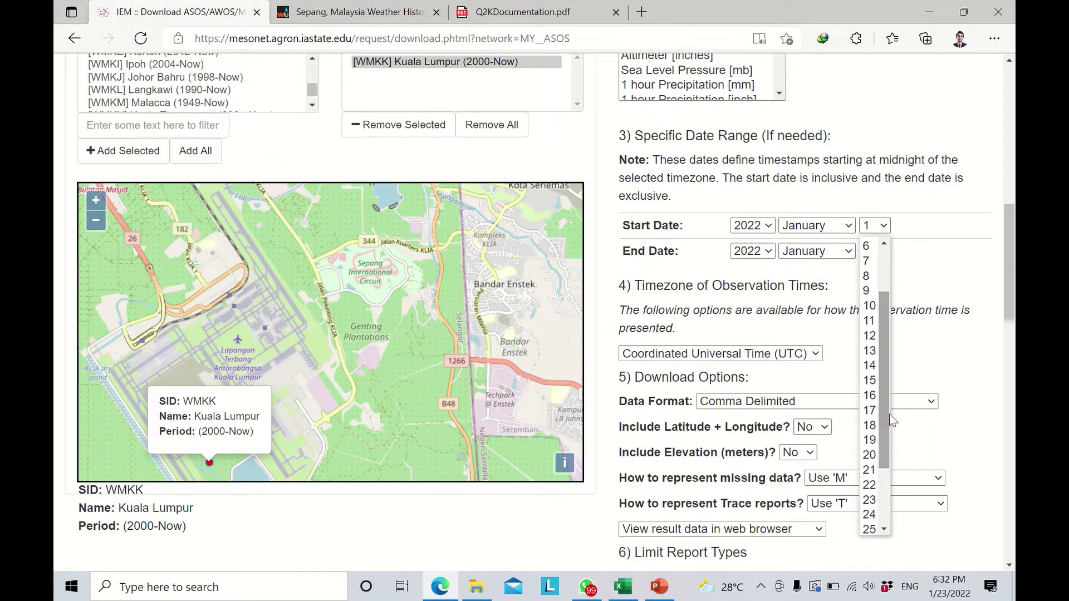
left_click(869, 484)
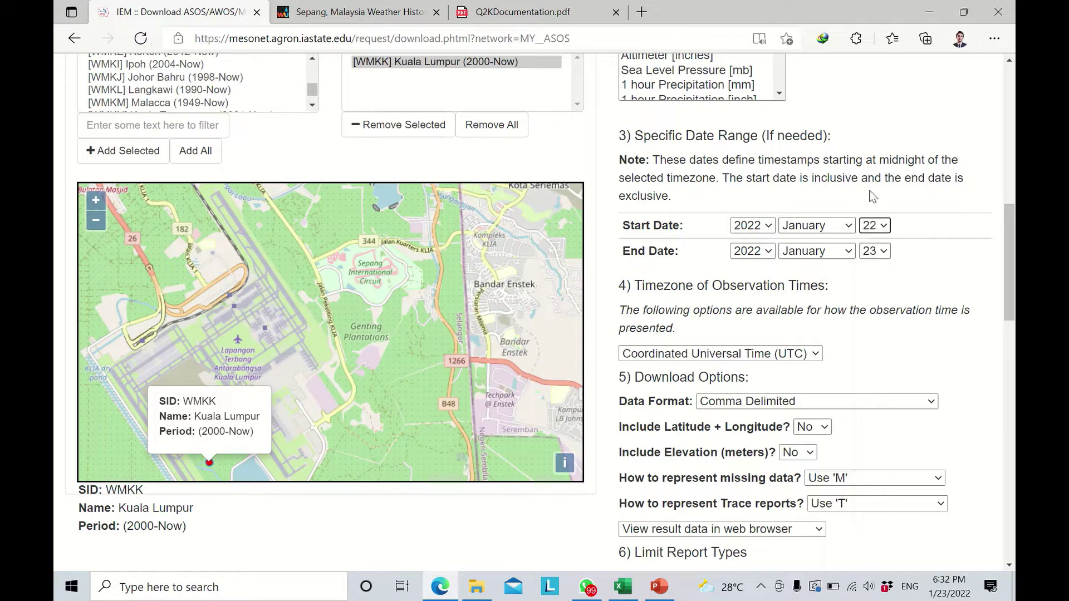
left_click(888, 255)
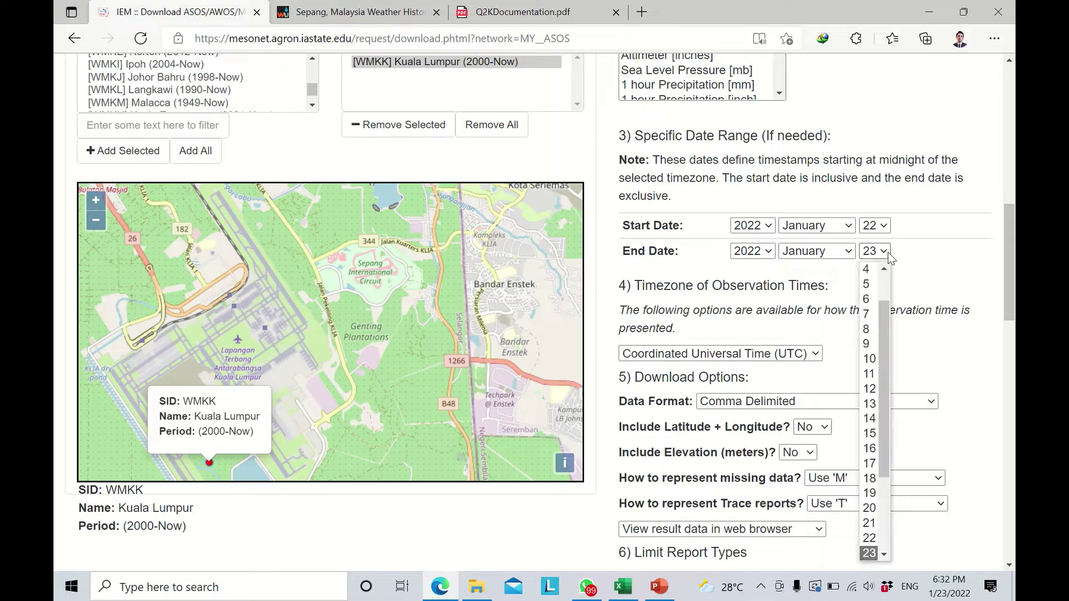
left_click(875, 538)
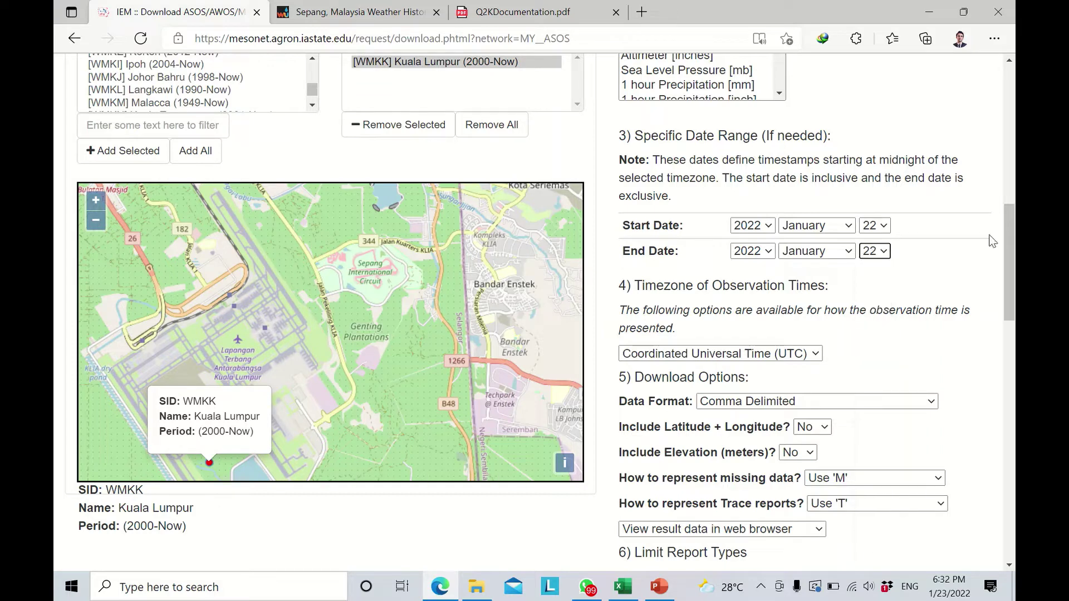
Set the data format to Tab Delimited, keep viewing results in the web browser, and get the data
scroll(807, 184, "down", 2)
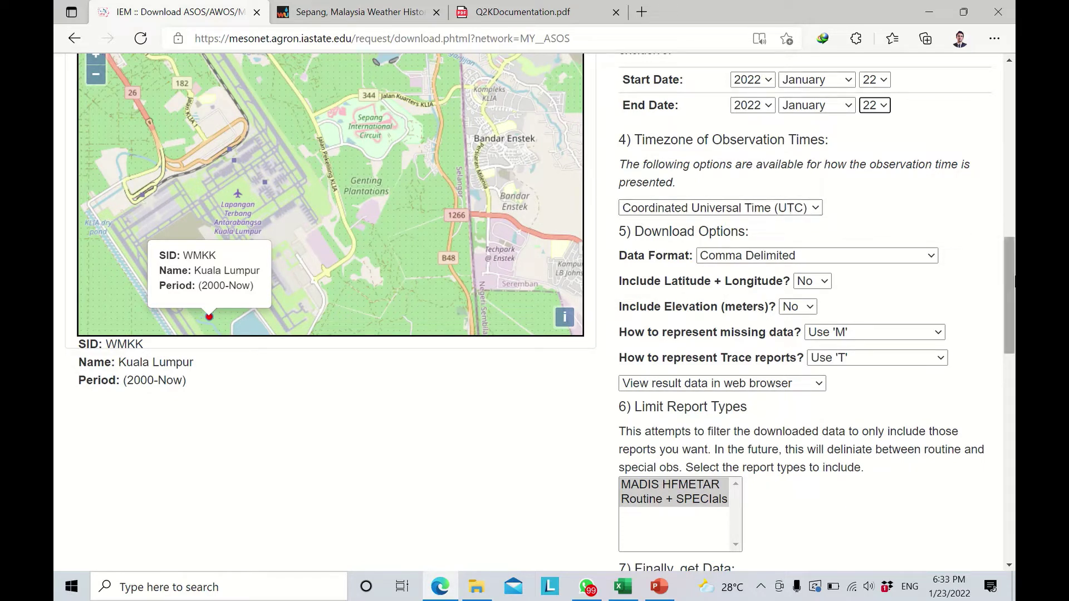
scroll(1014, 301, "down", 2)
left_click(907, 170)
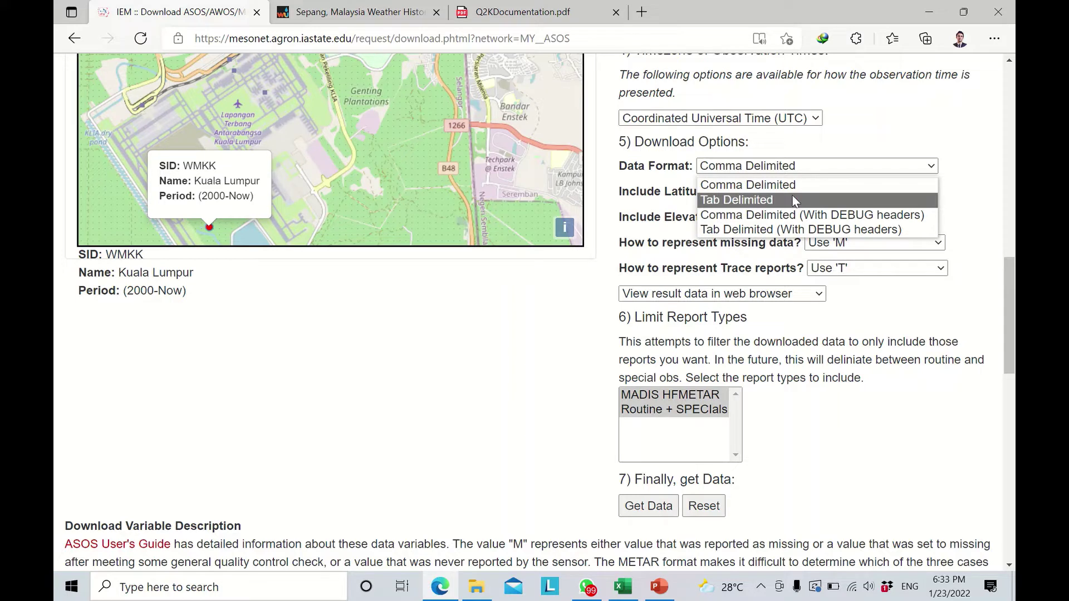
left_click(820, 201)
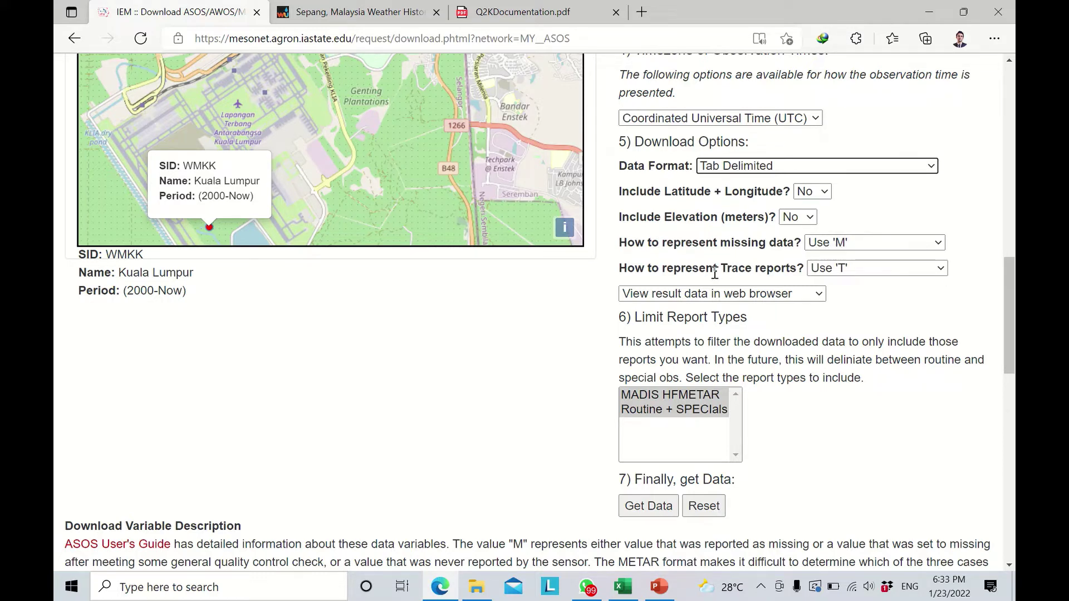
left_click_drag(1010, 317, 1010, 355)
left_click(819, 134)
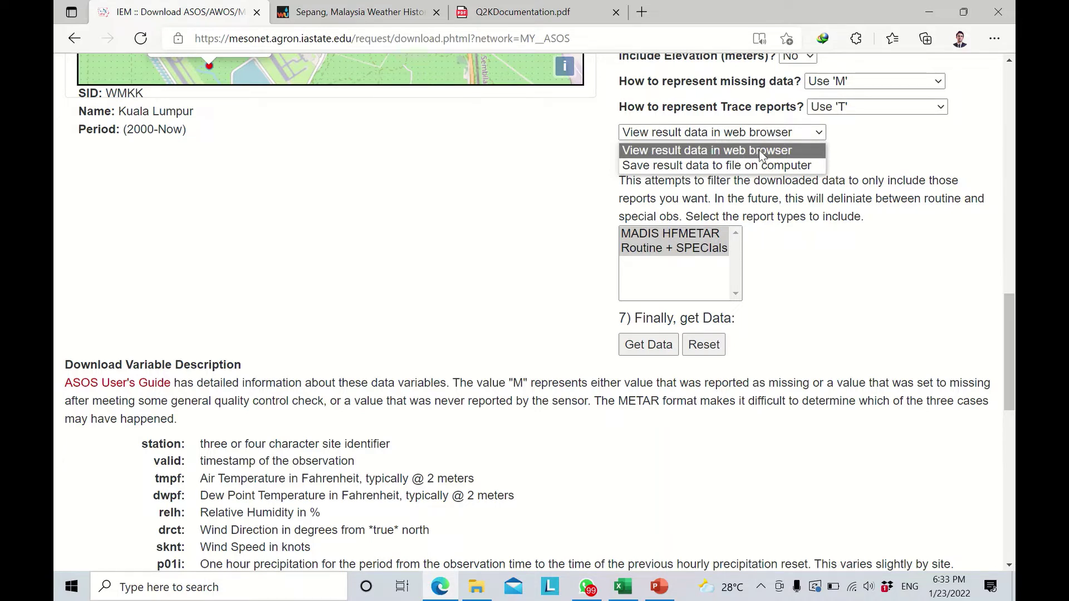
left_click(813, 148)
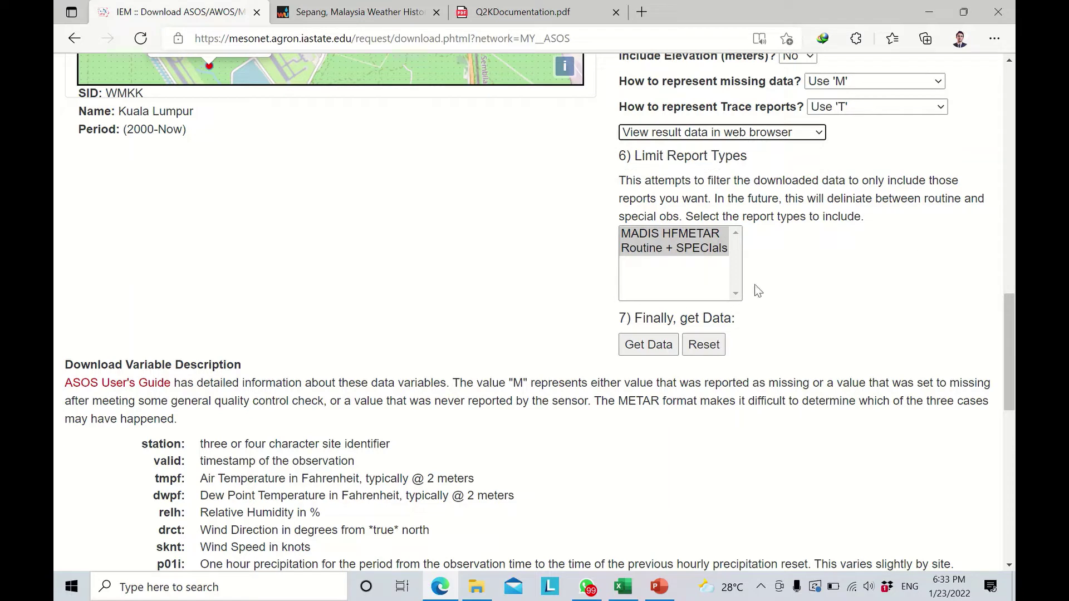
left_click(649, 346)
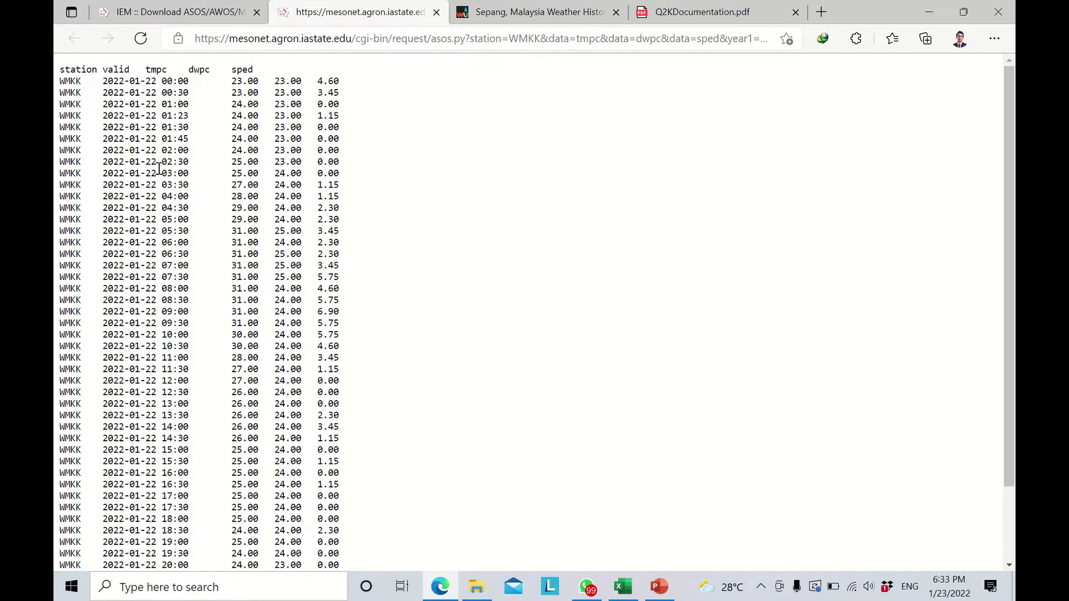
Examine the retrieved WMKK table's station, time, tmpc, dwpc and sped columns from 00:00 to 23:30 on 2022-01-22
double_click(72, 83)
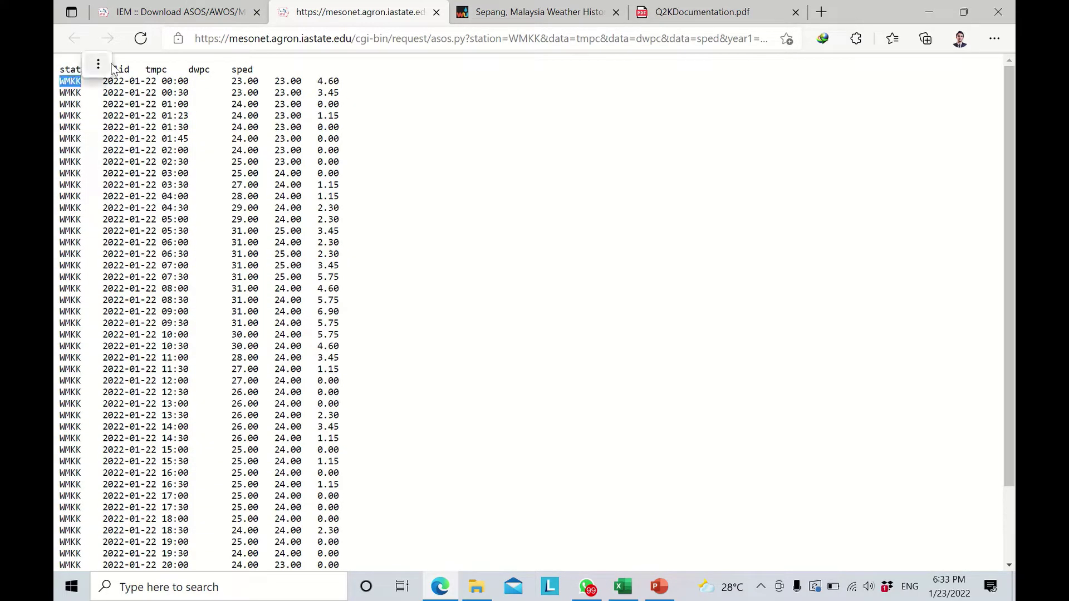
left_click(115, 183)
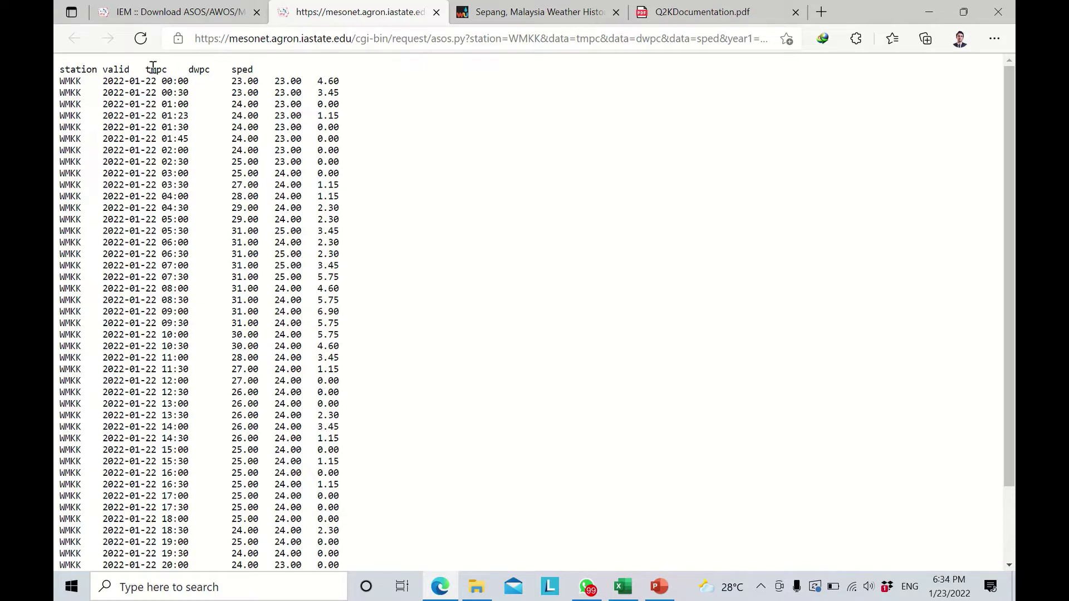
left_click_drag(146, 68, 168, 70)
left_click(376, 90)
scroll(232, 288, "down", 2)
scroll(231, 287, "up", 2)
scroll(169, 247, "down", 3)
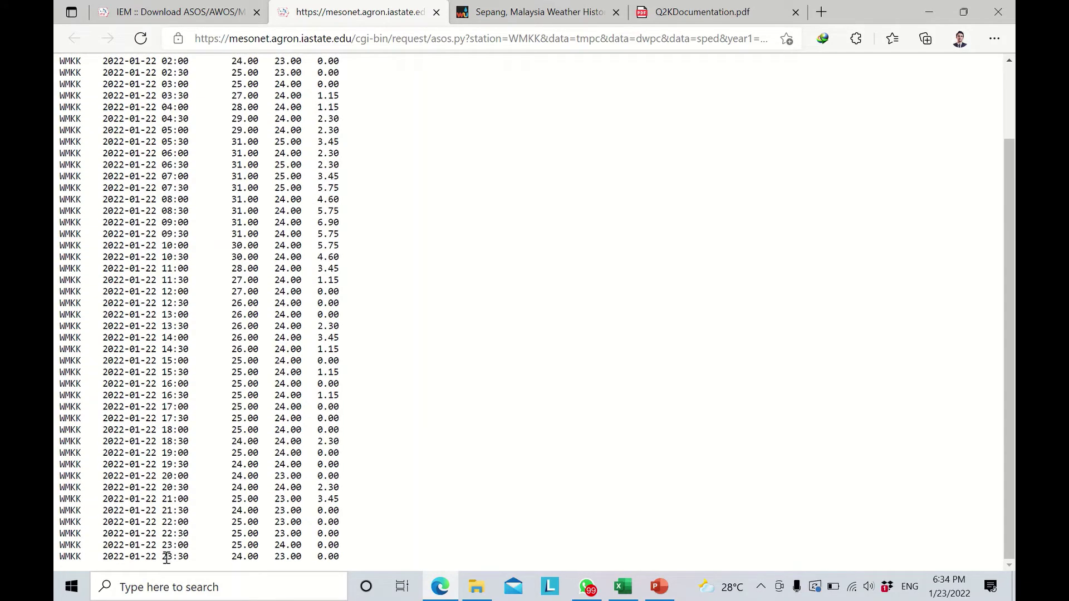
scroll(189, 386, "up", 3)
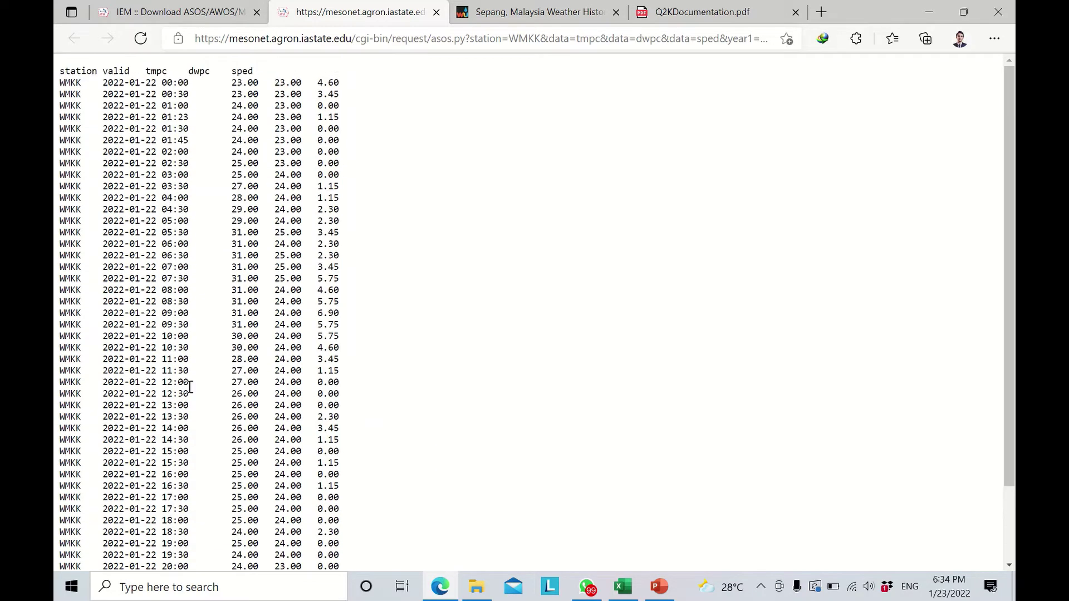
scroll(190, 386, "down", 3)
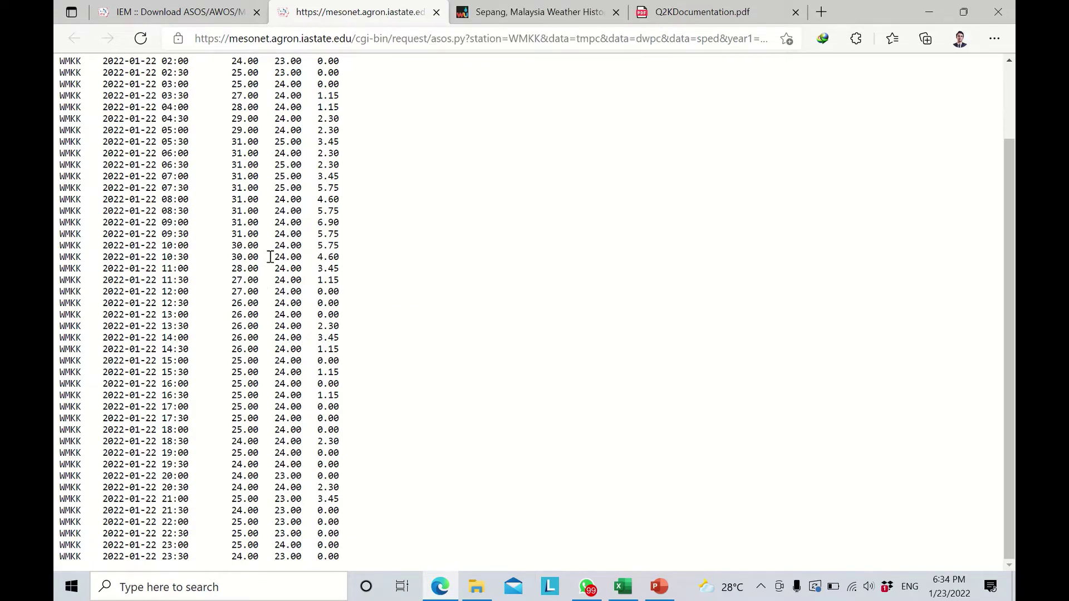
scroll(270, 257, "up", 3)
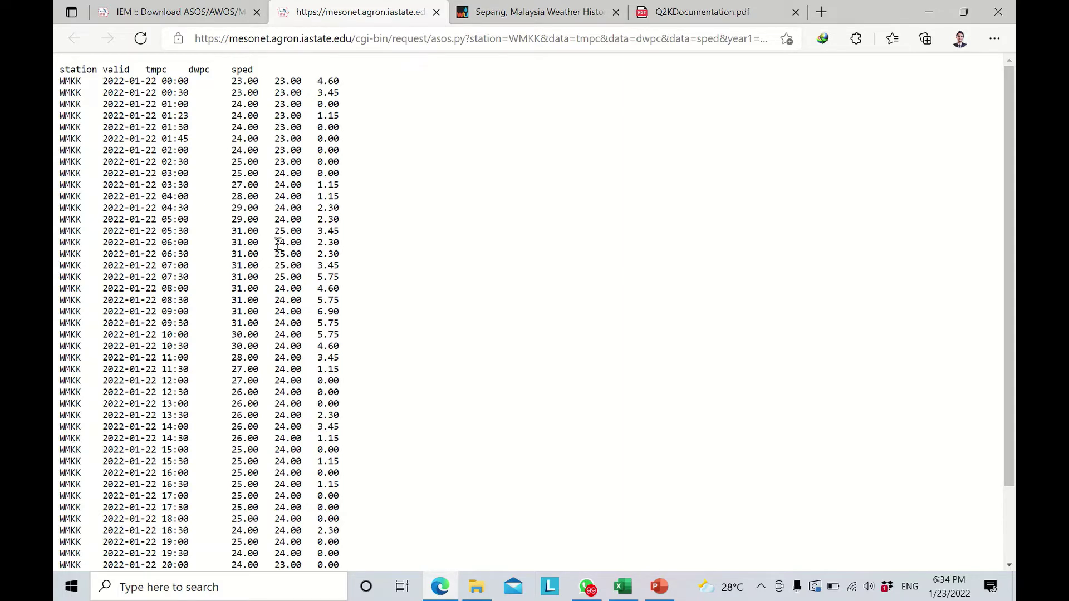
Switch to the Weather Underground site and open its Historical Weather search page from the home page
mouse_move(545, 5)
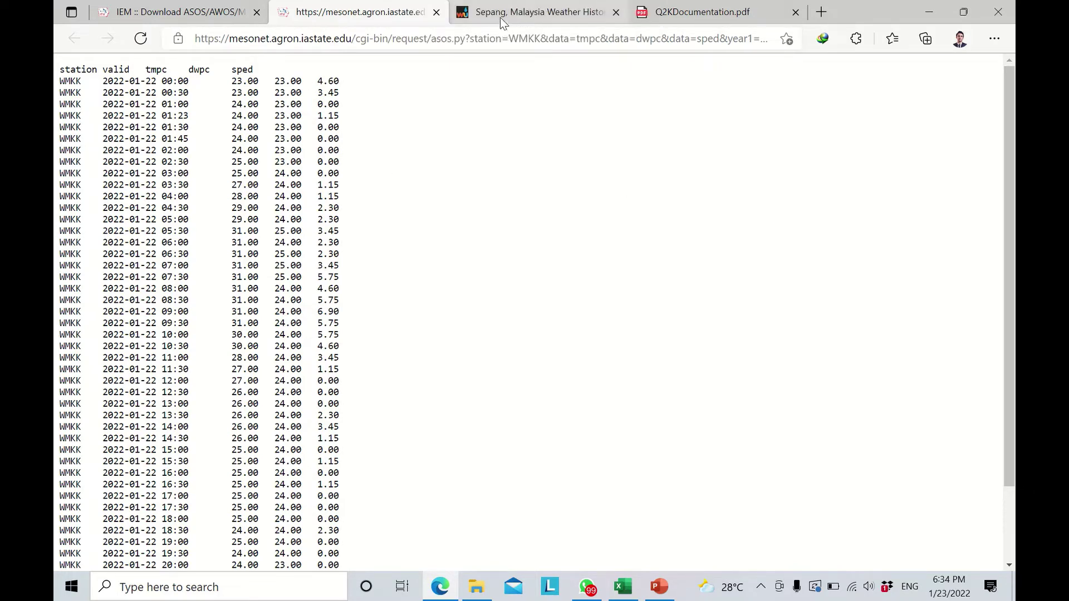
left_click(500, 18)
scroll(444, 178, "up", 10)
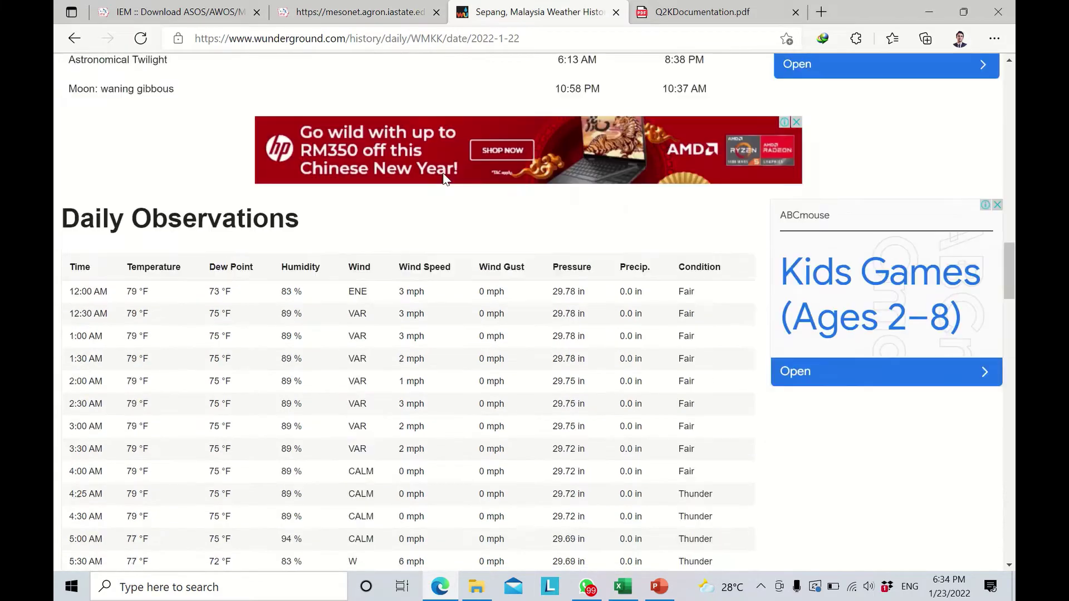
scroll(444, 177, "up", 10)
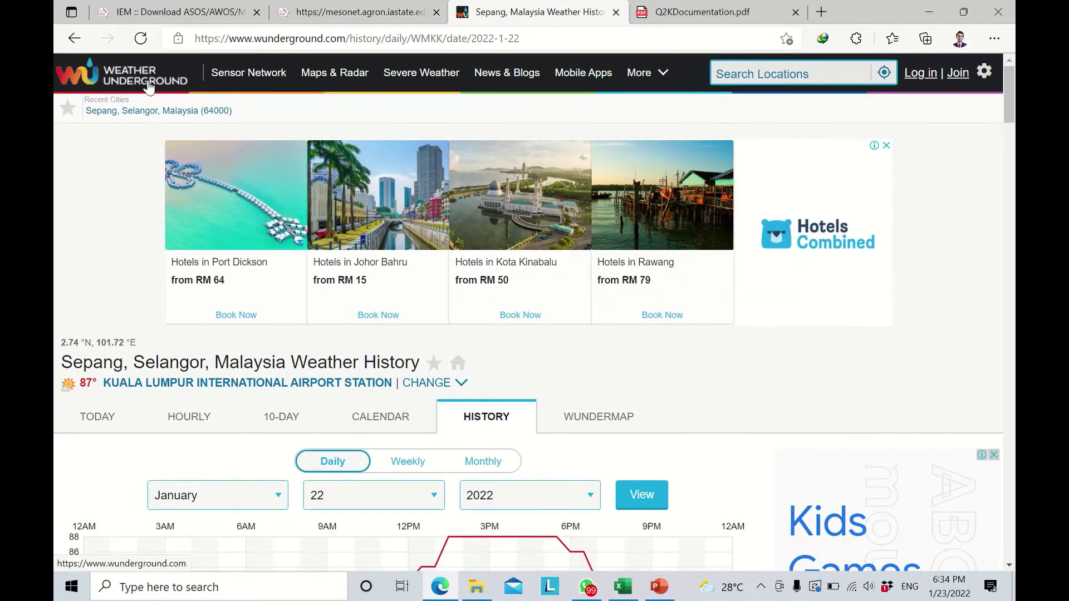
left_click(127, 85)
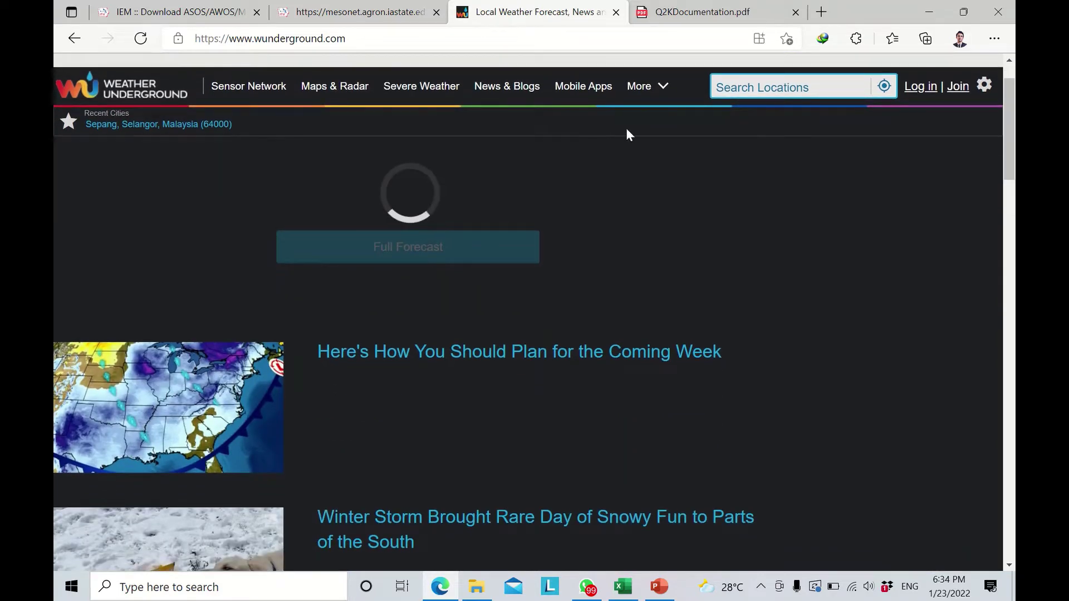
left_click(661, 86)
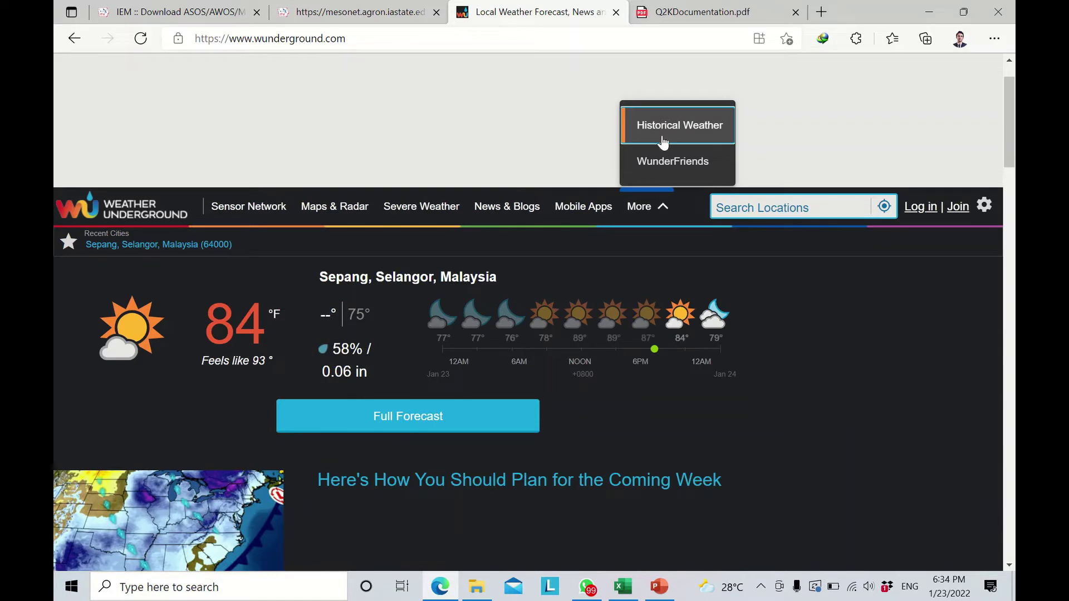
left_click(680, 136)
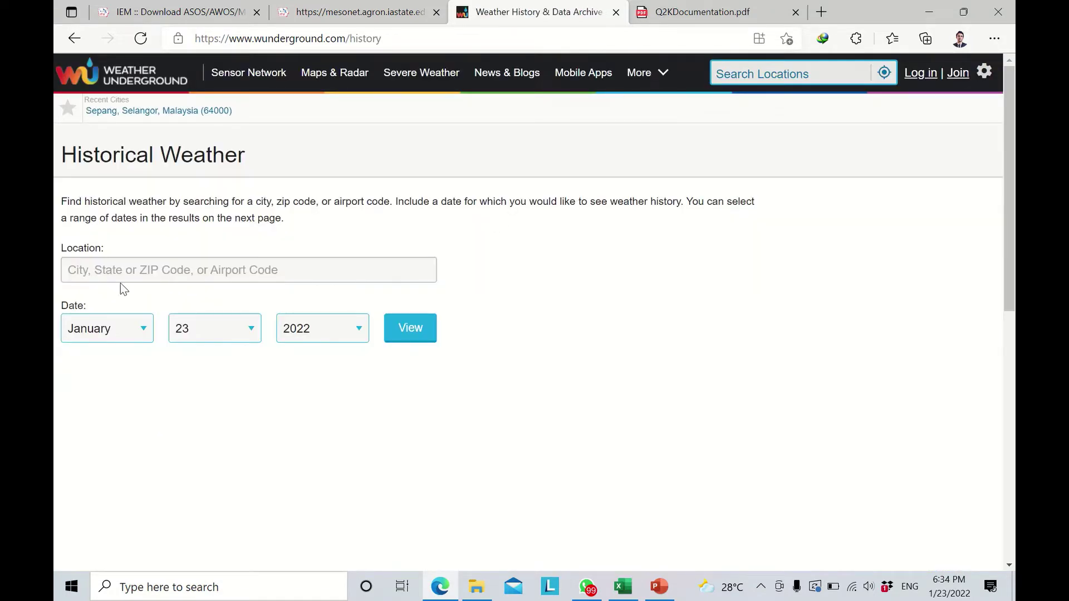
Search for "kual lump" as the historical weather location and choose Kuala Lumpur, Kuala Lumpur, Malaysia
left_click(152, 272)
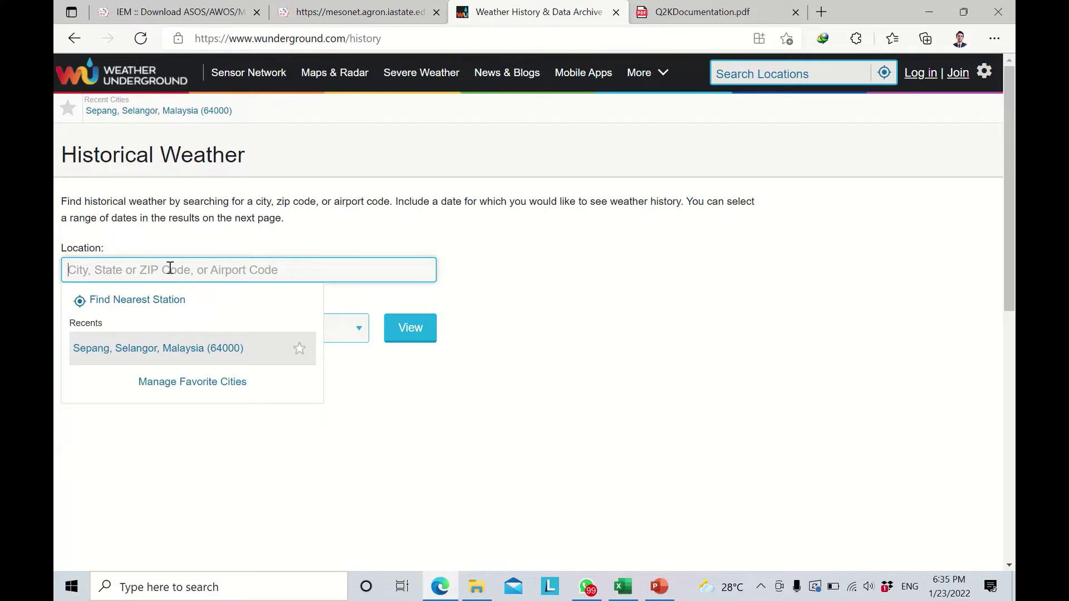
type("kua")
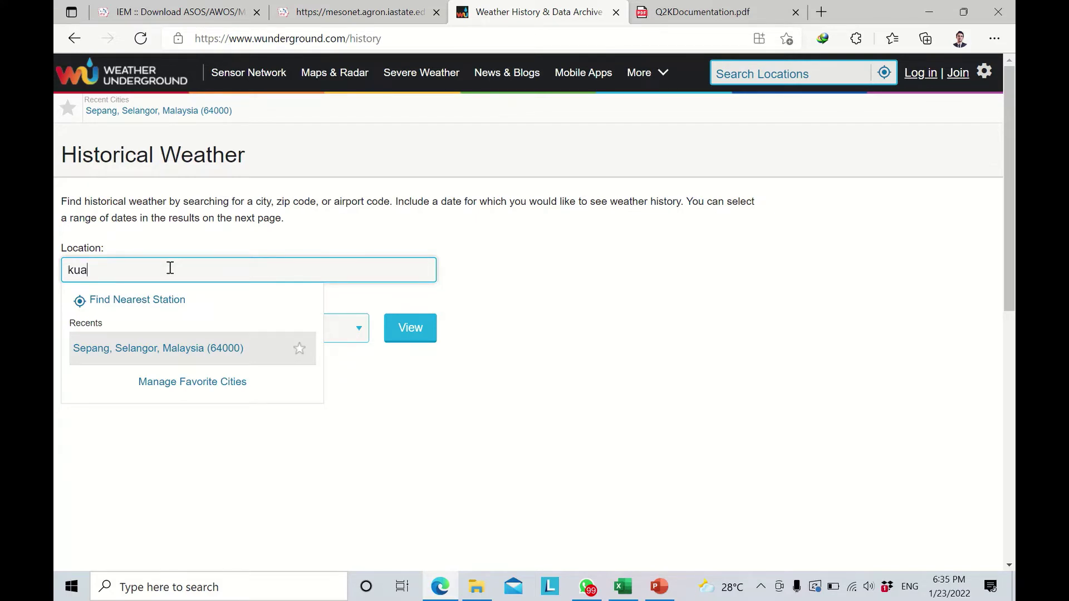
type("l lump")
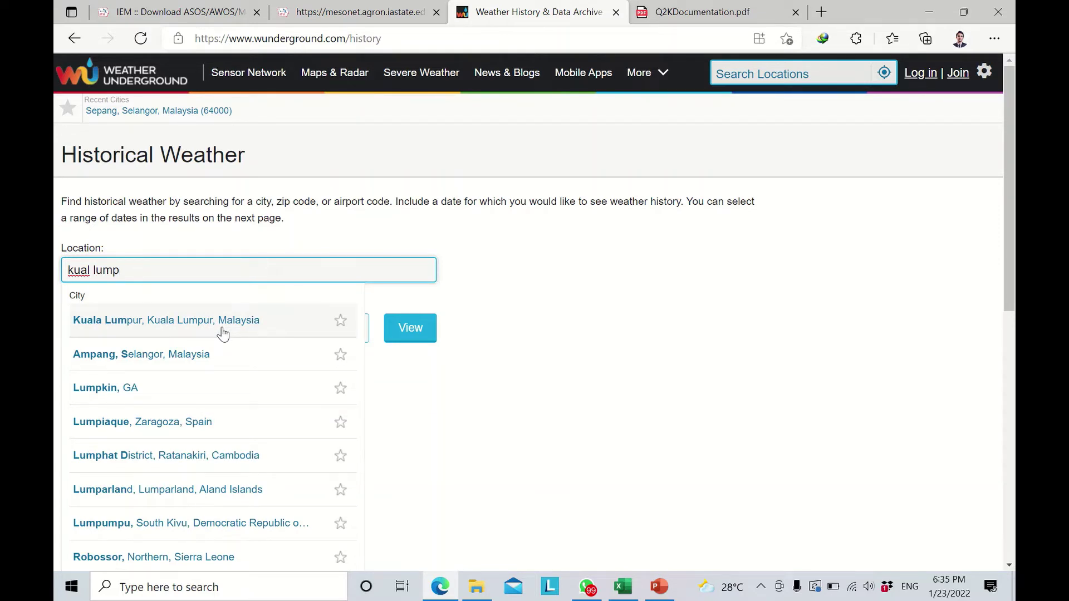
left_click(223, 333)
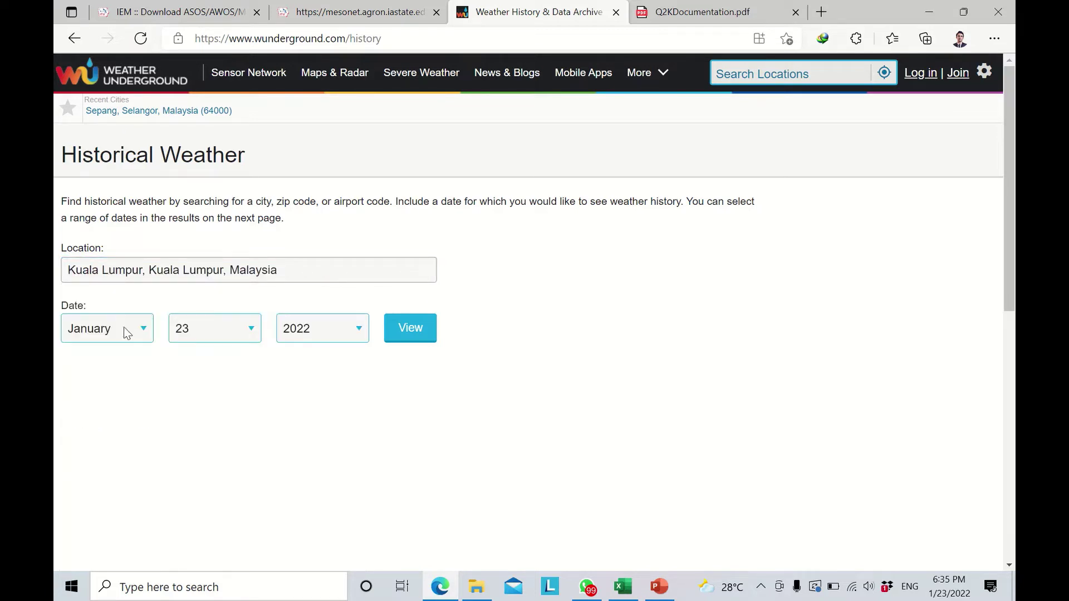
left_click(298, 273)
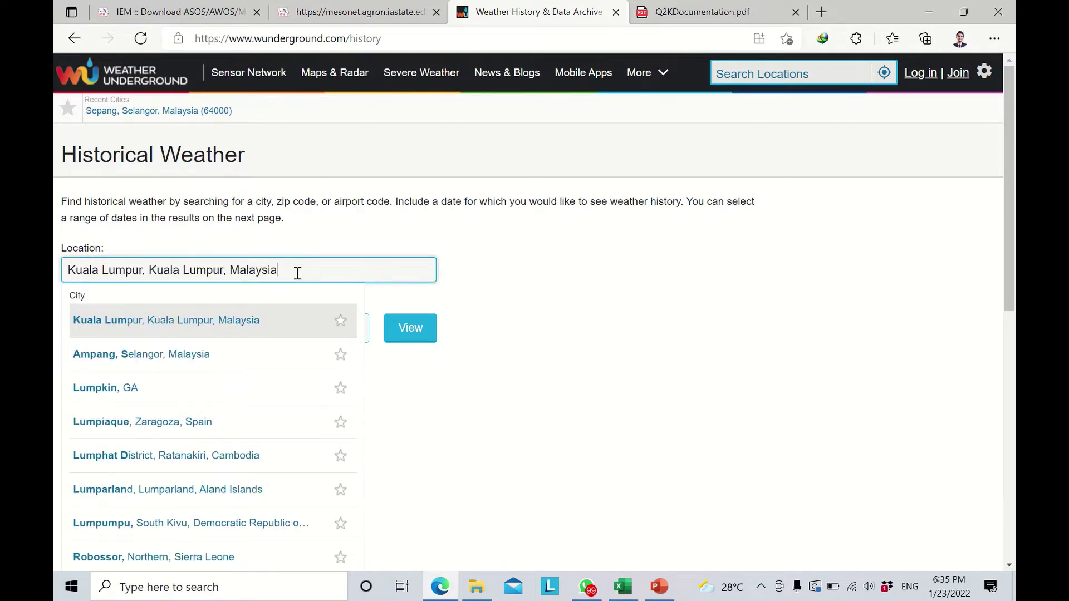
left_click(696, 338)
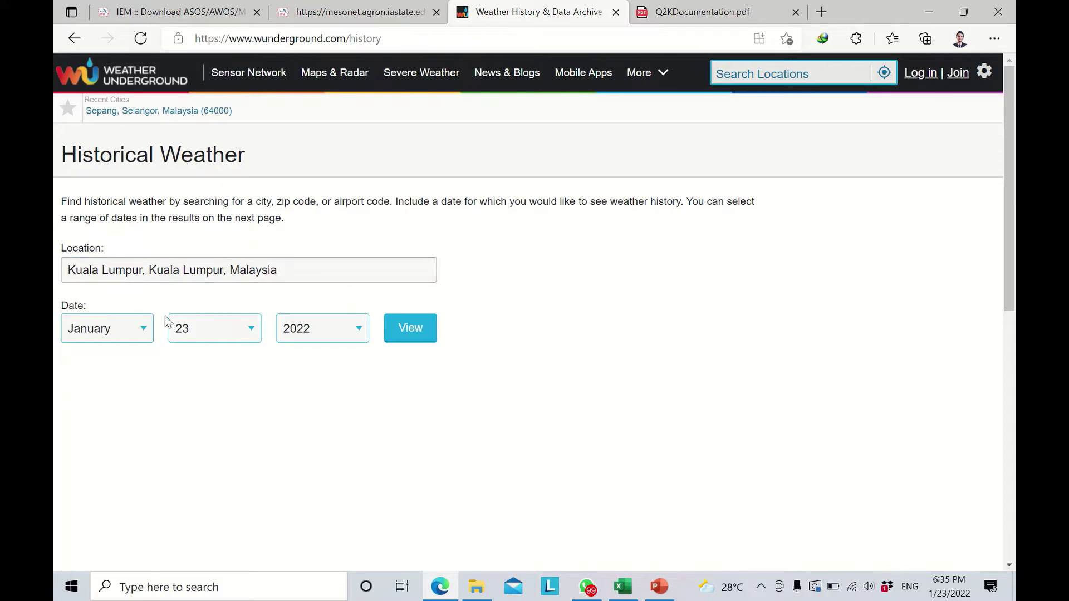
Set the date to January 22, 2022 and view the daily weather history and its charts
left_click(150, 329)
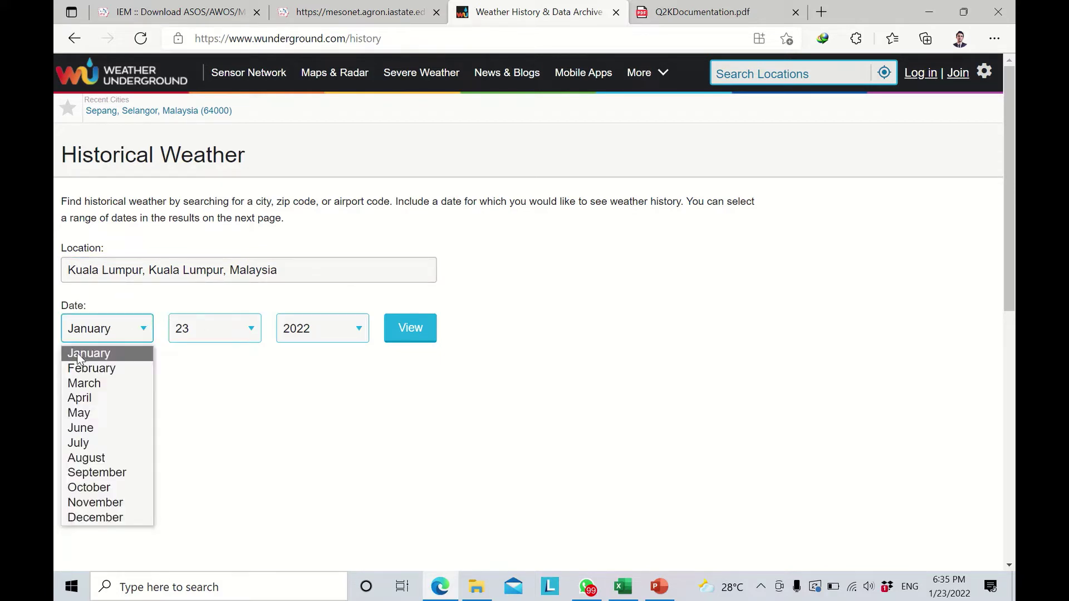
left_click(76, 352)
left_click(234, 330)
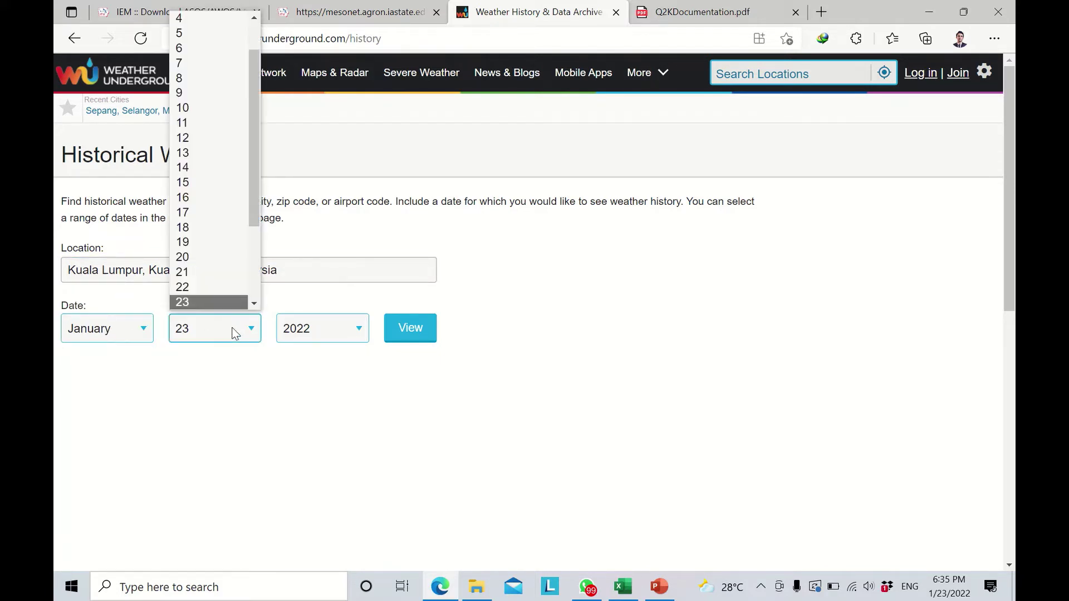
left_click(199, 287)
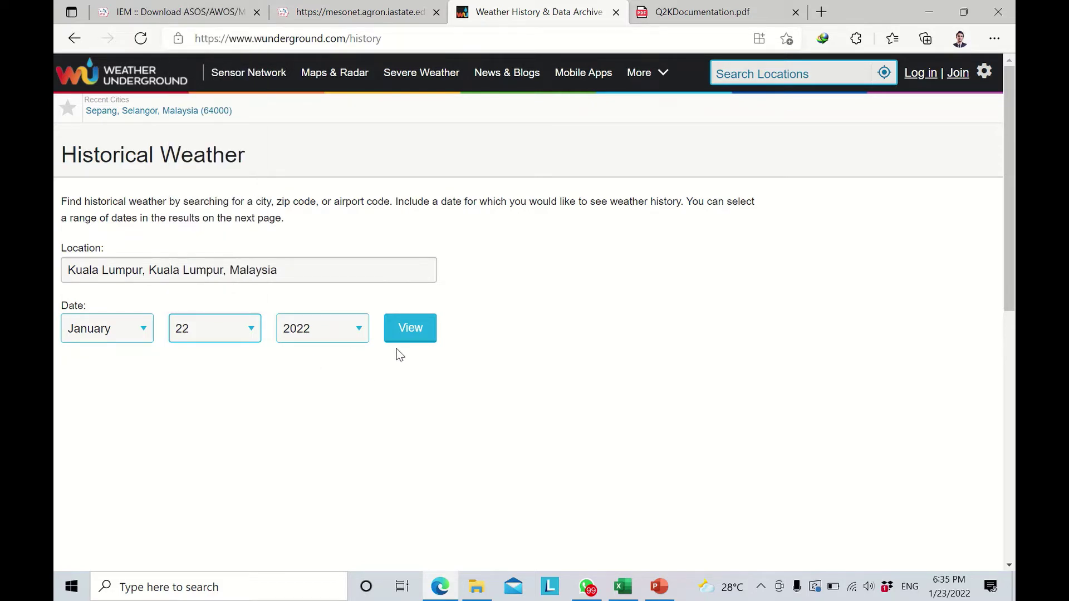
left_click(421, 341)
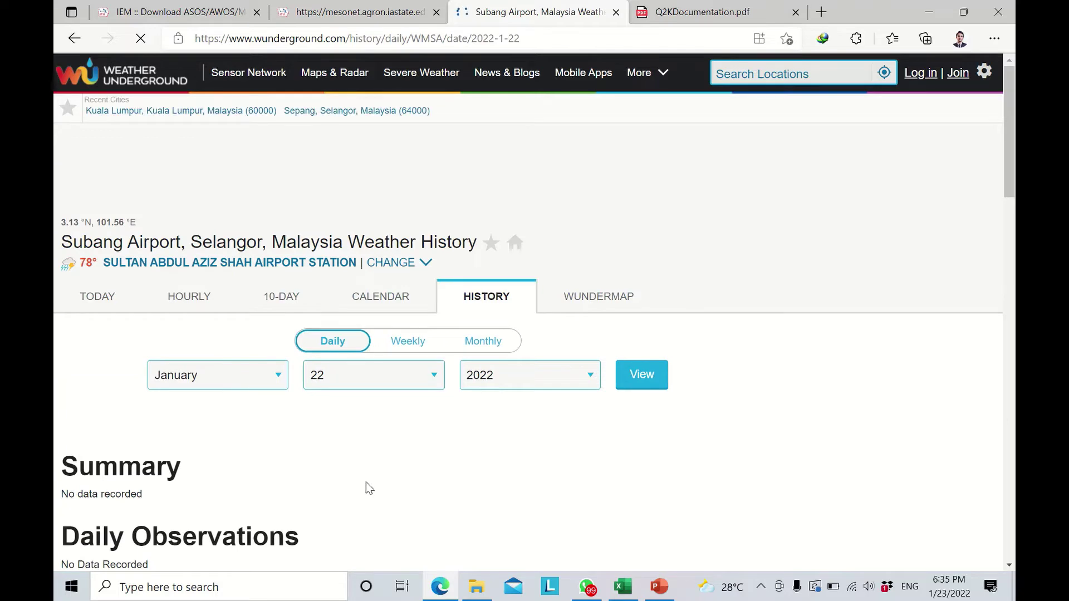
scroll(365, 482, "down", 6)
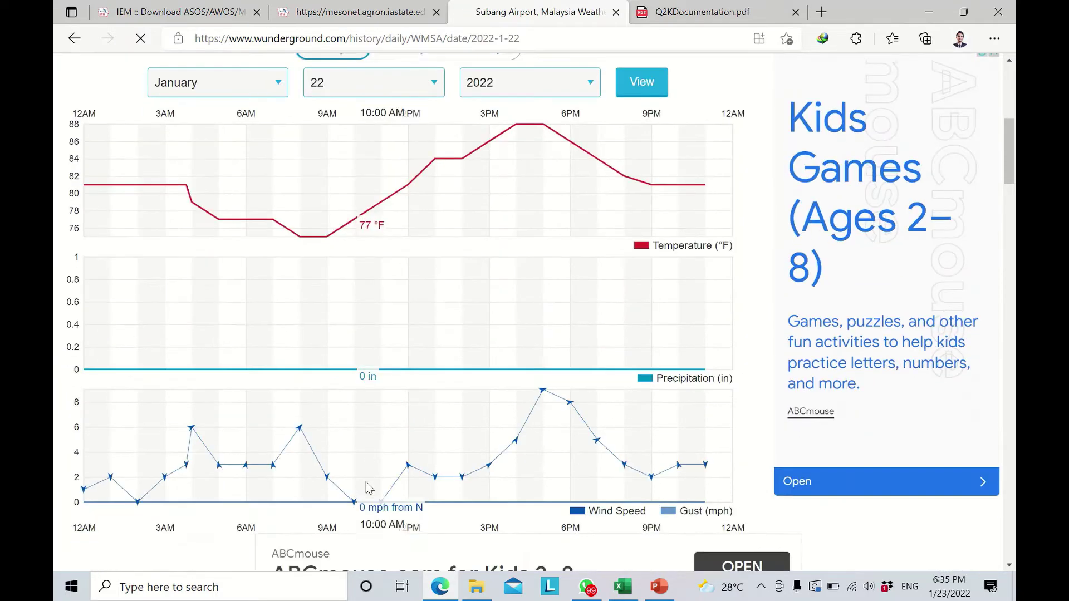
Review the January 22, 2022 history page's temperature, precipitation and wind charts, summary, observations and station name
scroll(366, 482, "down", 10)
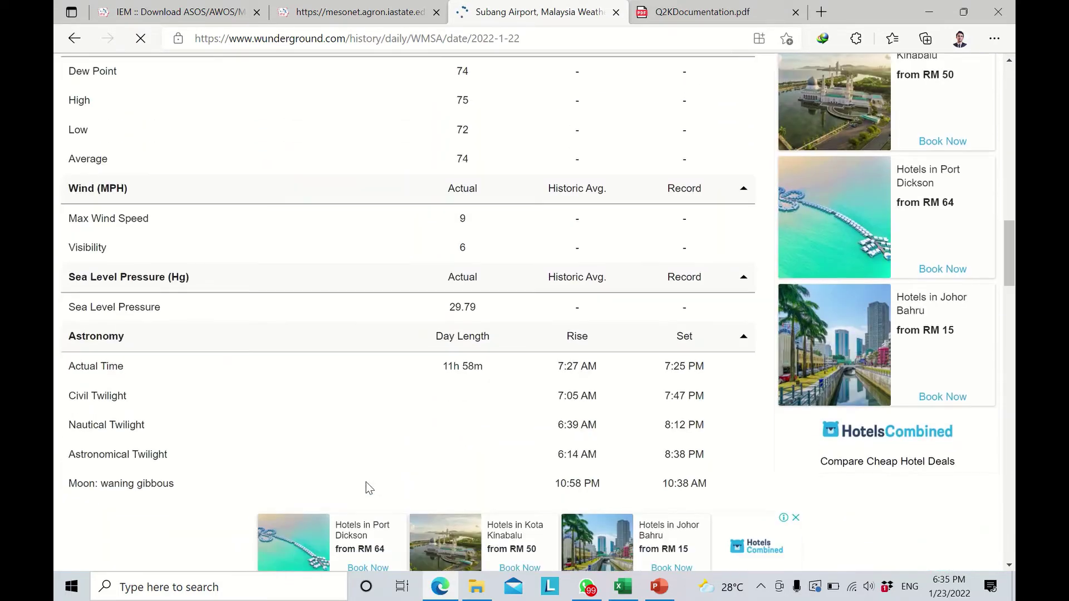
scroll(365, 482, "down", 3)
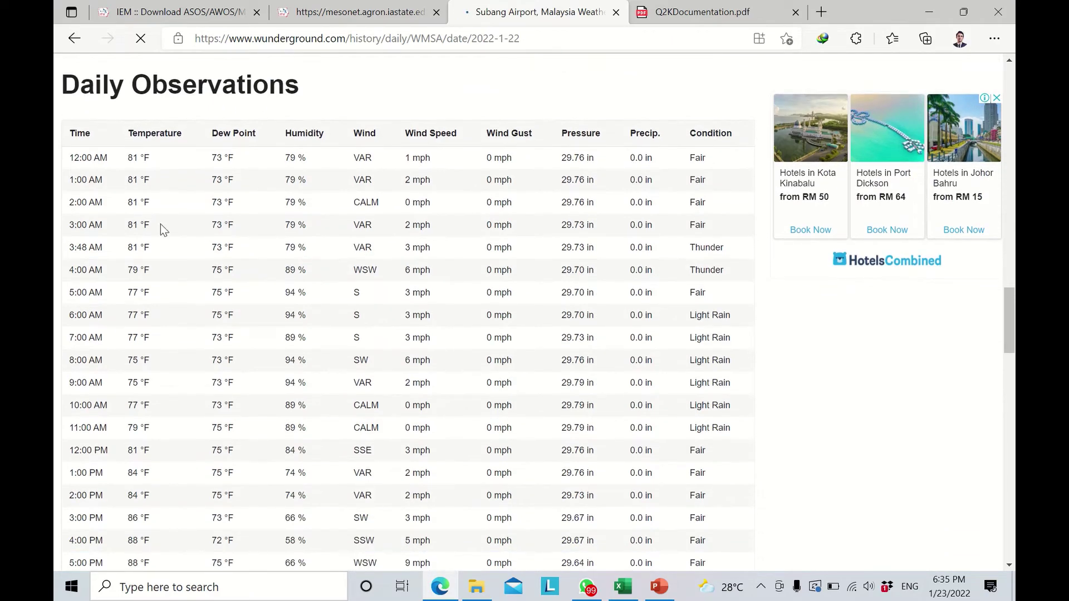
scroll(190, 164, "up", 15)
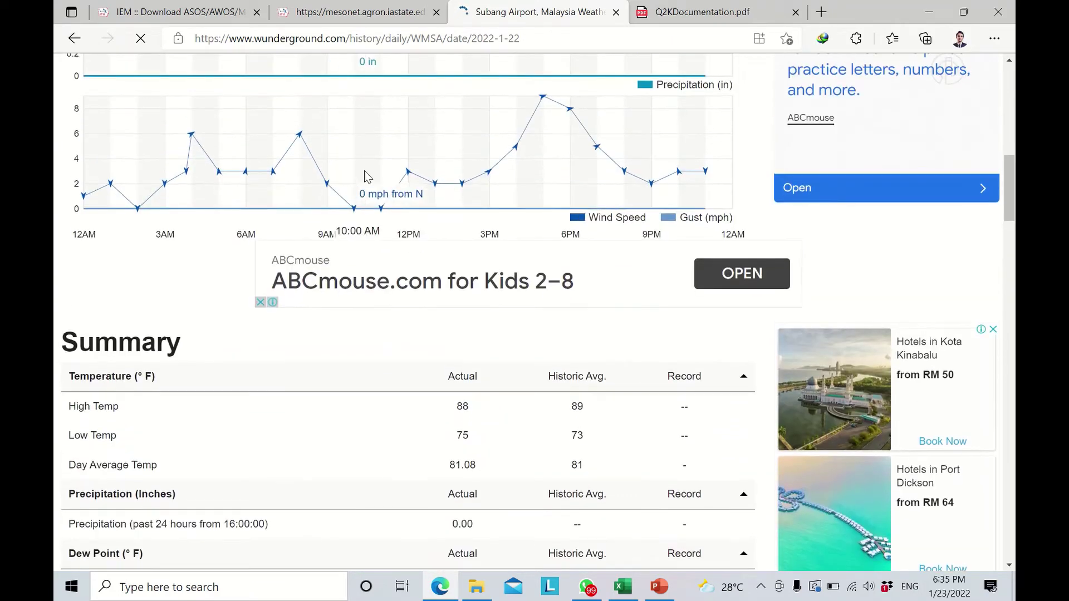
scroll(364, 170, "up", 5)
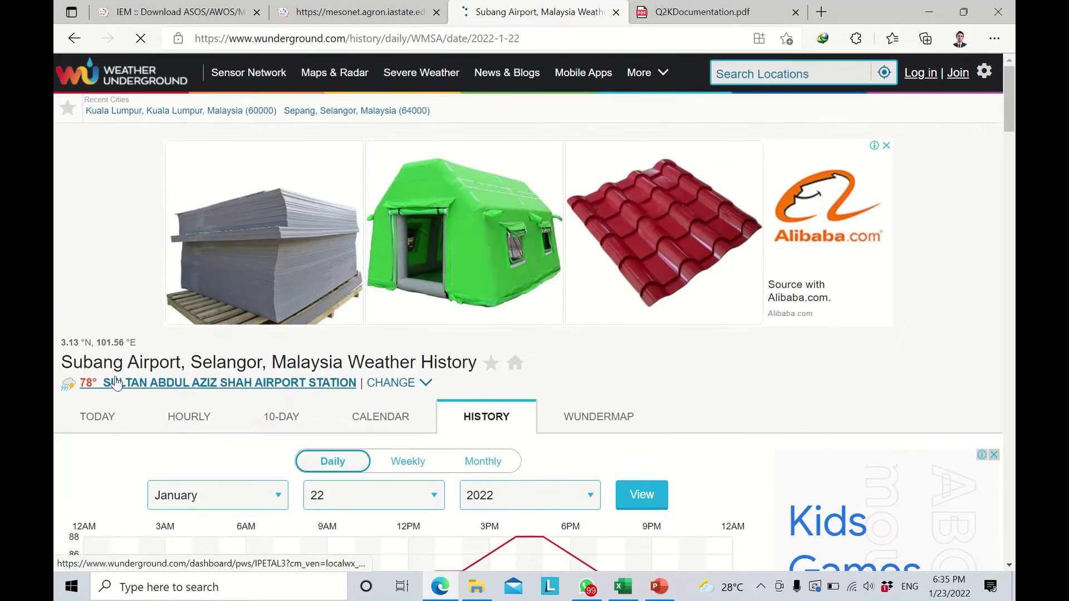
scroll(282, 413, "down", 3)
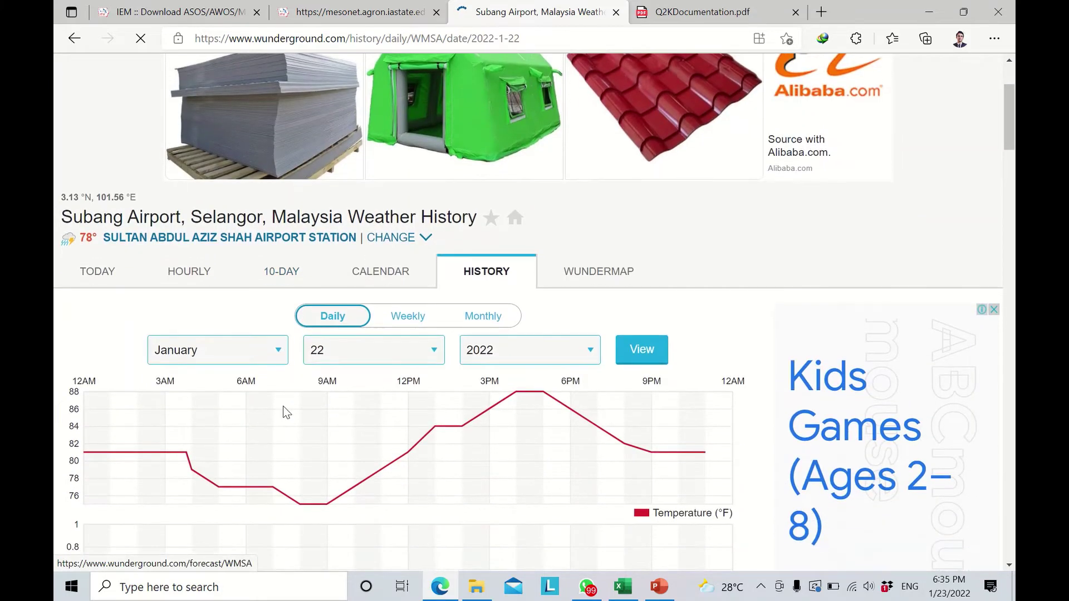
scroll(284, 412, "down", 3)
scroll(283, 412, "up", 5)
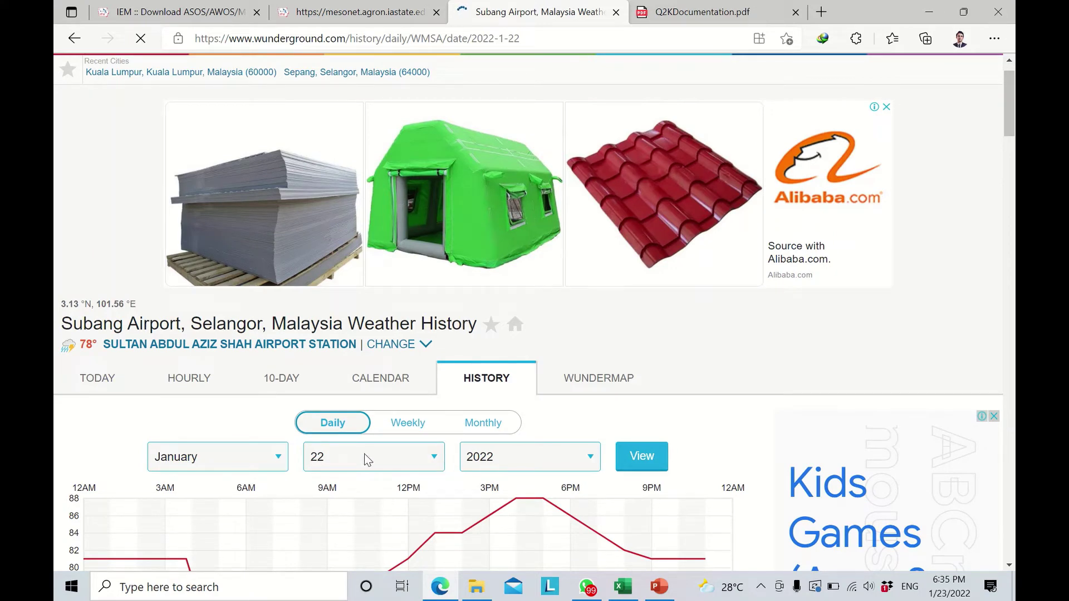
Examine the Daily Observations table's hourly temperature, dew point, wind speed and condition columns for the whole day
scroll(539, 476, "down", 20)
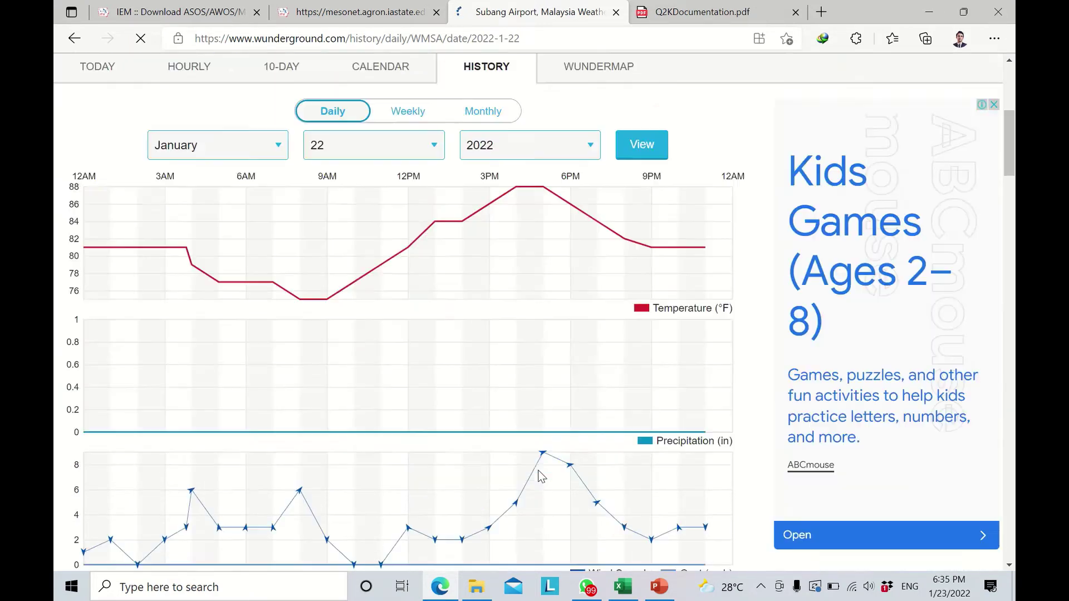
scroll(539, 476, "down", 4)
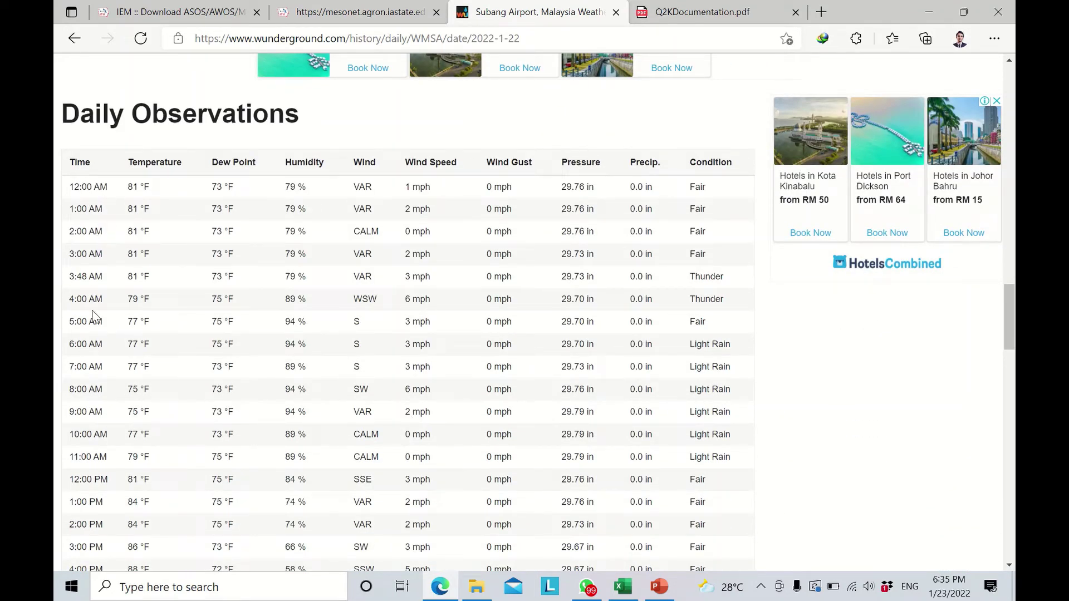
scroll(94, 311, "down", 3)
scroll(94, 311, "down", 3)
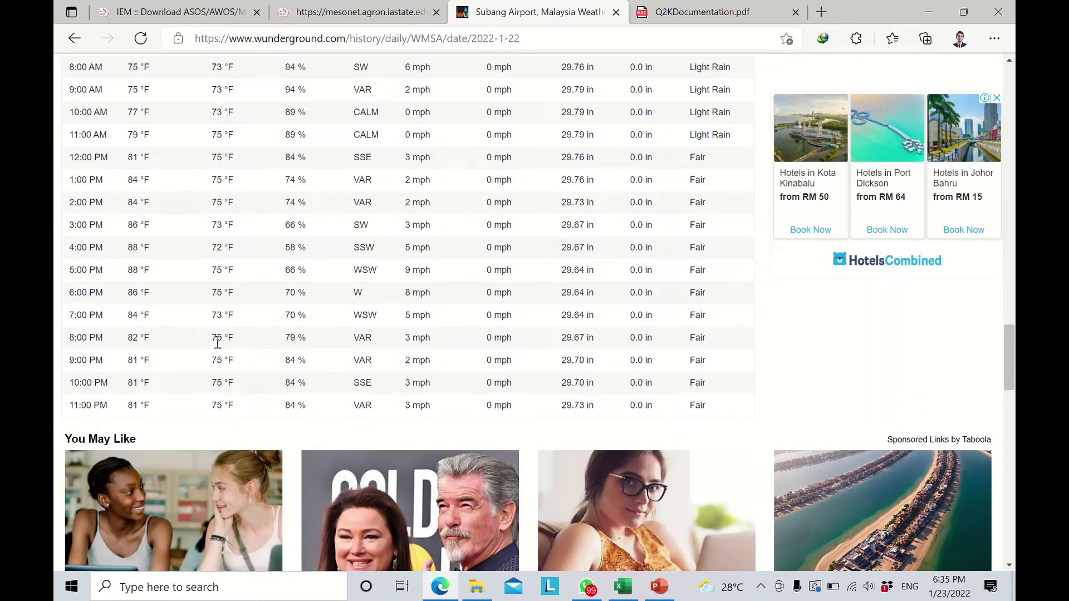
scroll(259, 314, "up", 1)
scroll(259, 313, "up", 5)
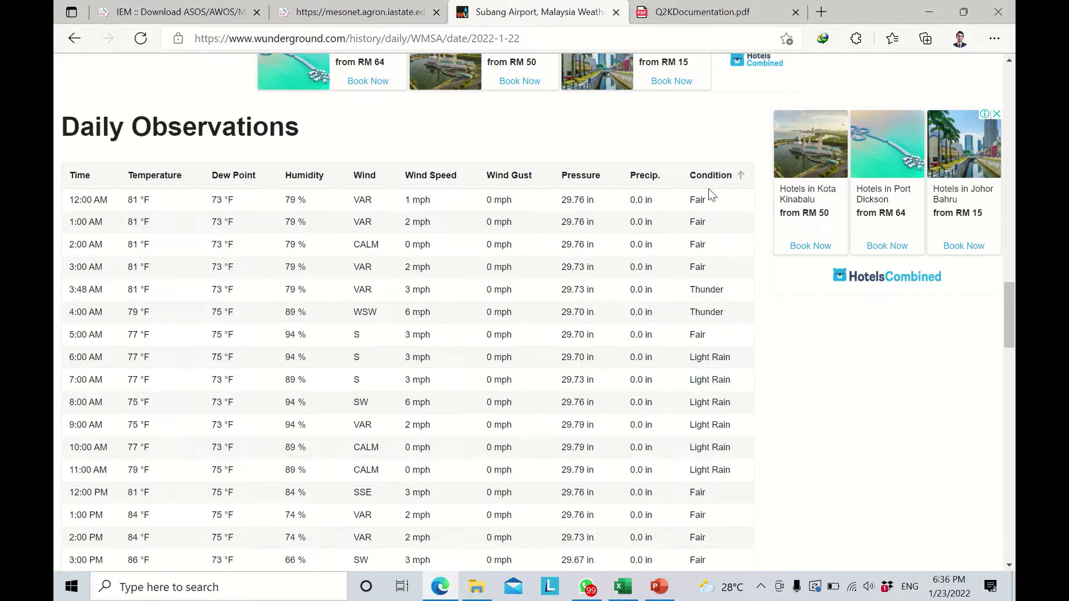
scroll(700, 341, "down", 5)
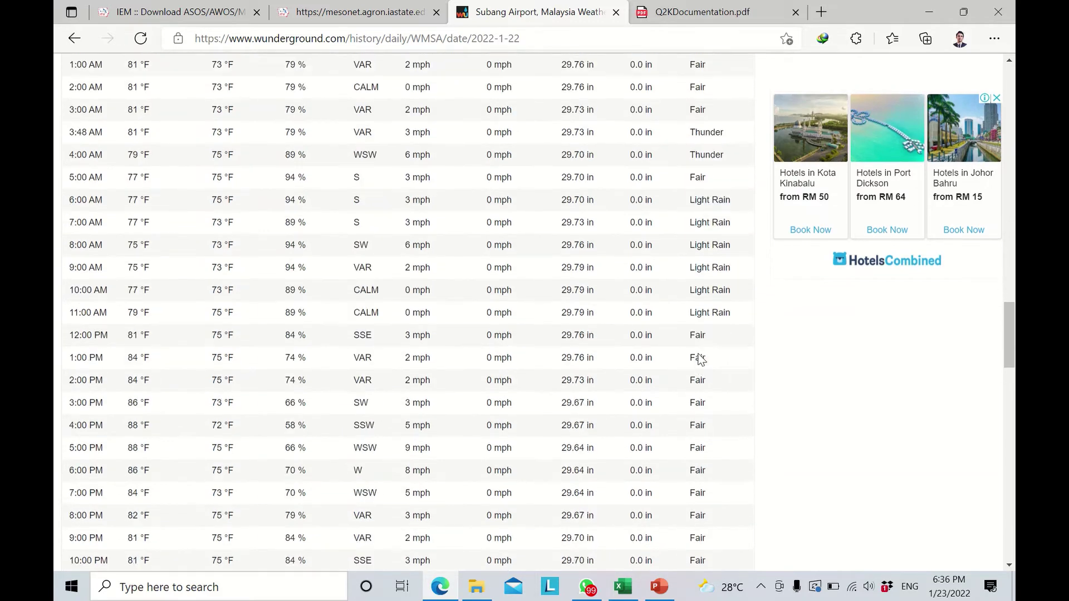
scroll(699, 359, "up", 4)
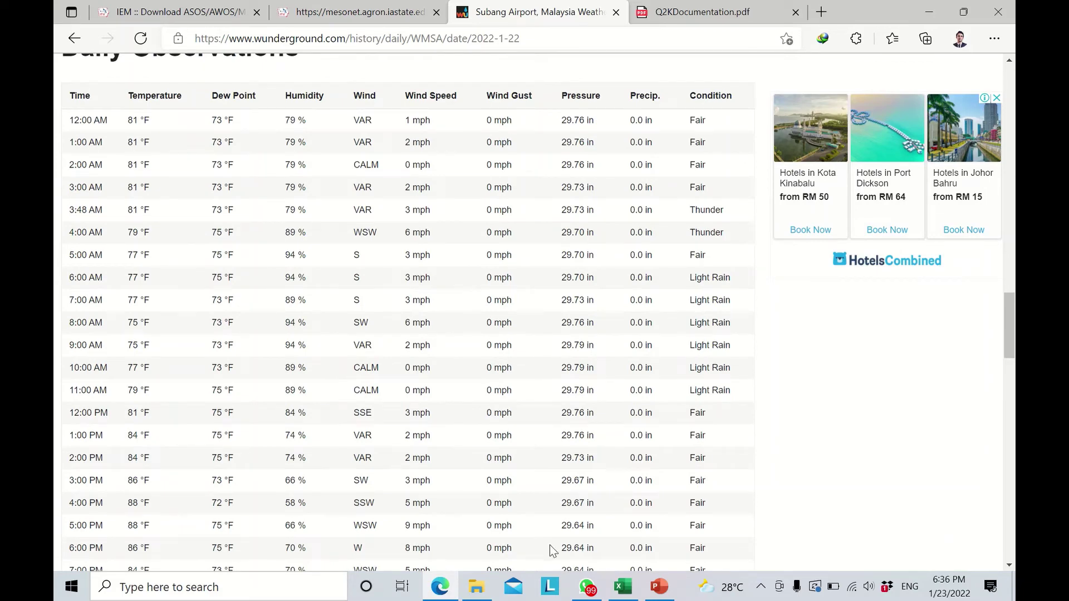
Open the Cloud Cover sheet in the Q2KMasterv2_12b1 Excel workbook and compare its hourly percentages with the Weather Underground Condition column
left_click(623, 597)
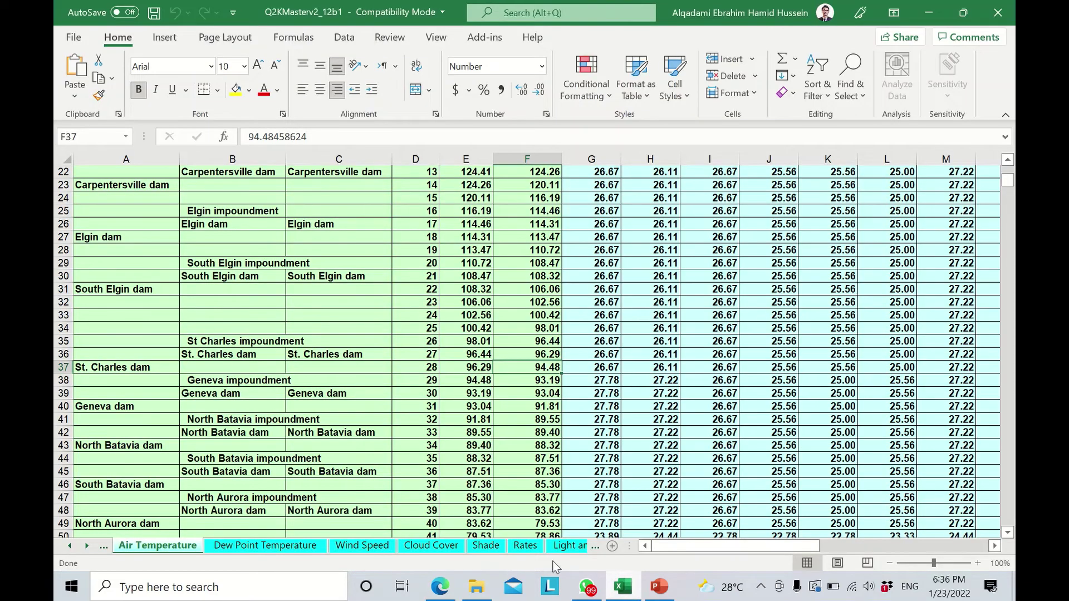
left_click(434, 547)
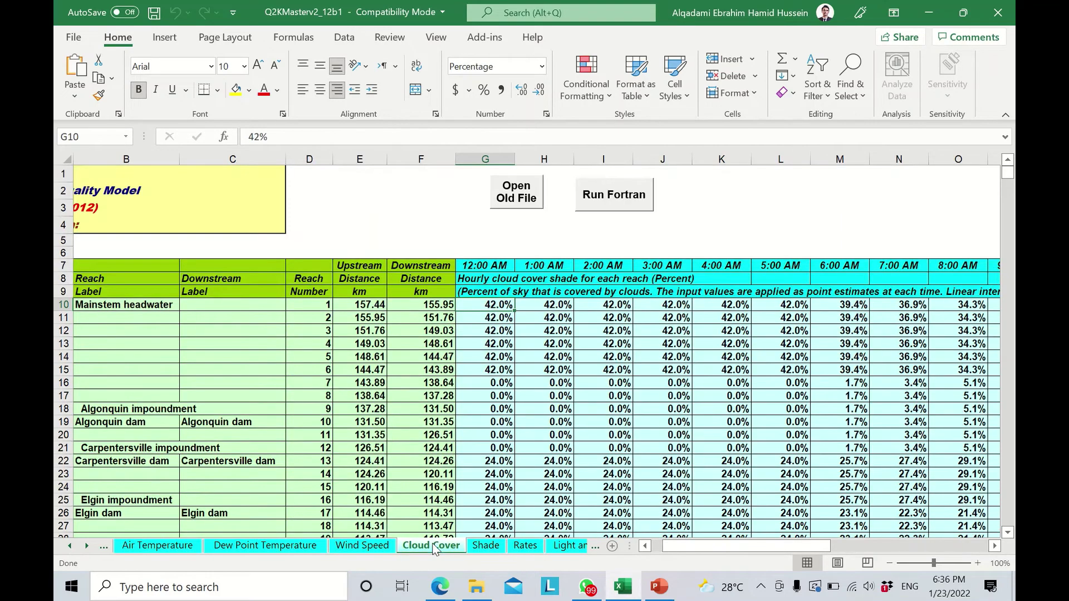
left_click(929, 13)
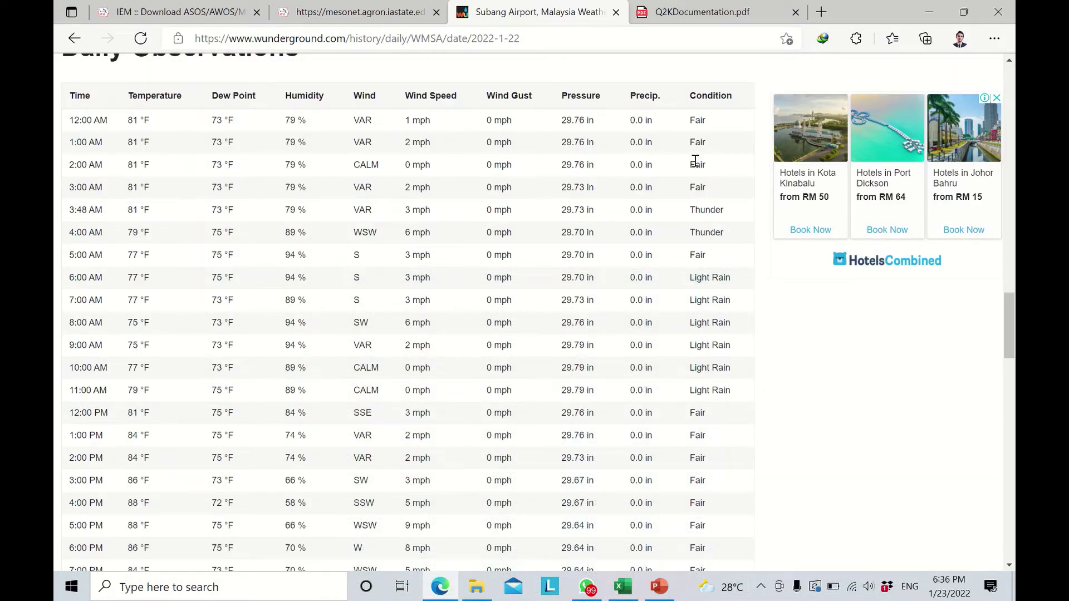
left_click(623, 587)
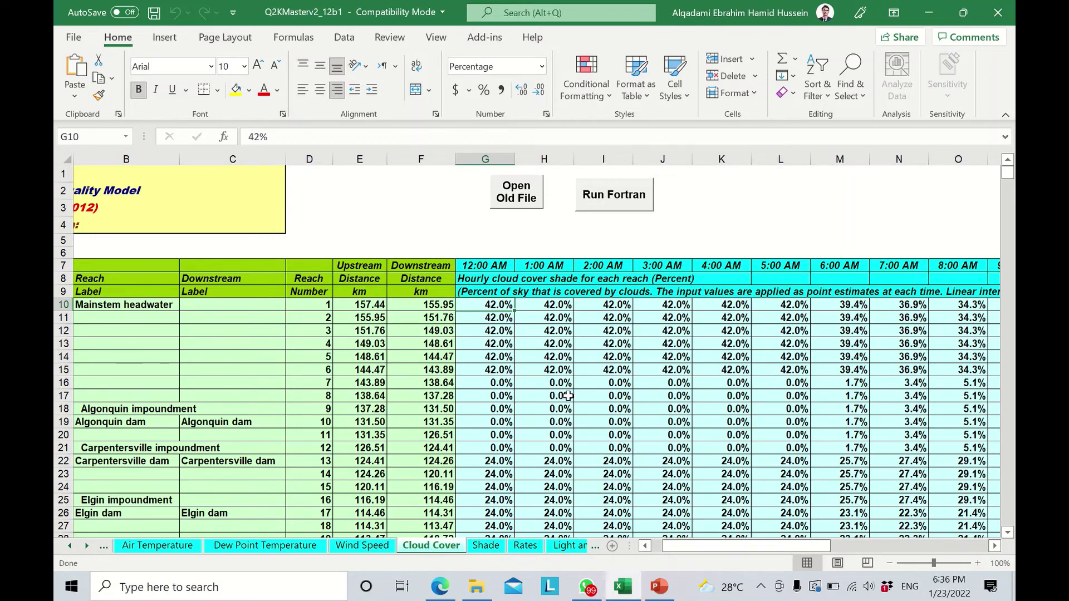
left_click(918, 8)
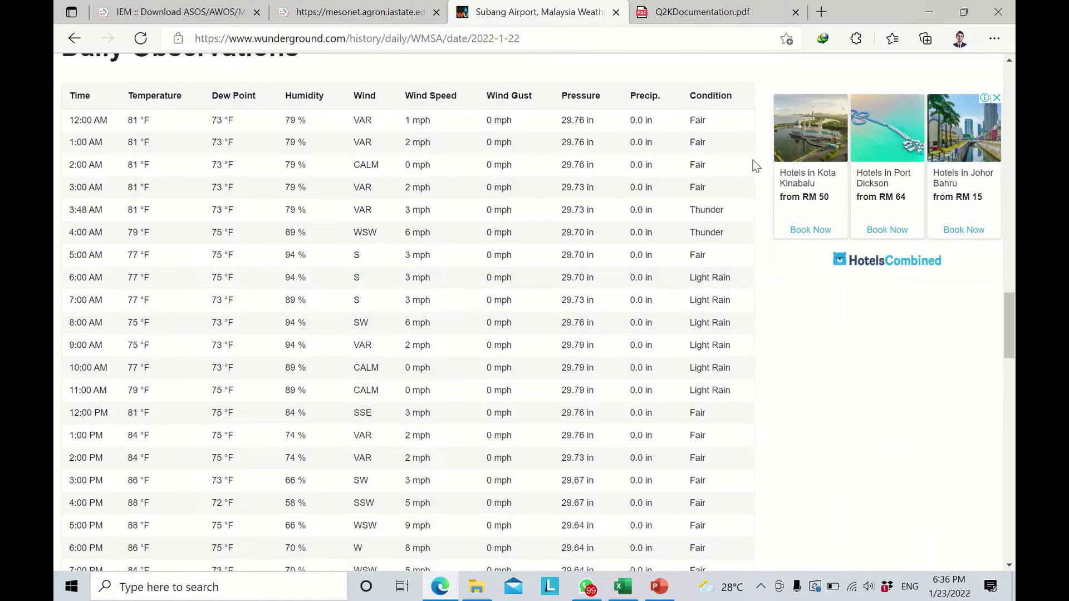
scroll(781, 412, "down", 4)
scroll(781, 412, "up", 4)
left_click(623, 587)
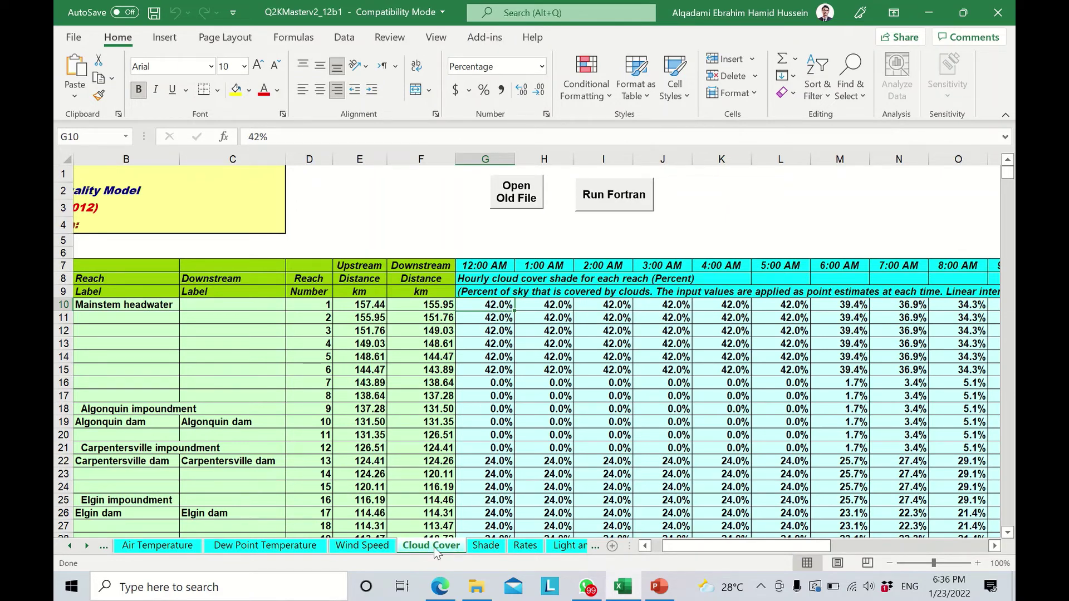
left_click(920, 11)
scroll(660, 307, "up", 1)
scroll(660, 307, "down", 3)
scroll(660, 308, "up", 5)
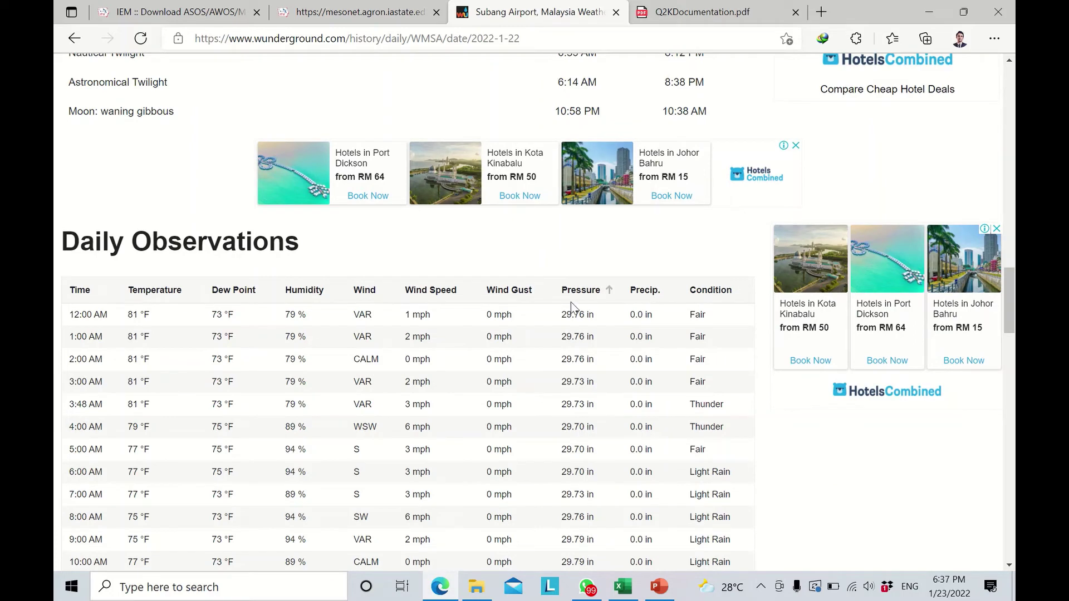
Change the history day to 1 for January 2022 and view the Subang Airport data for that date
scroll(446, 411, "up", 15)
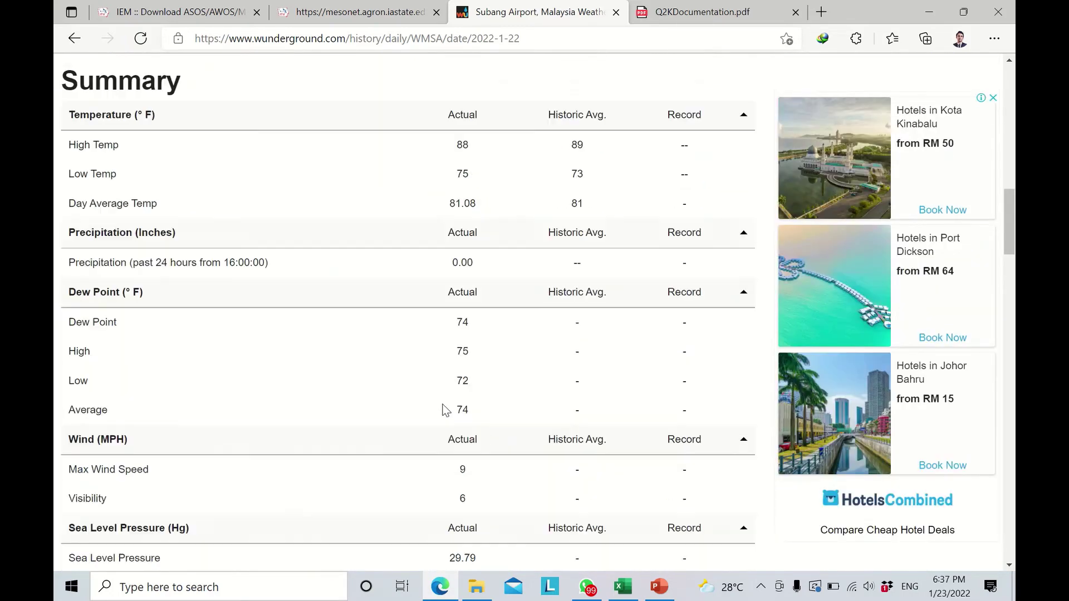
scroll(446, 410, "up", 4)
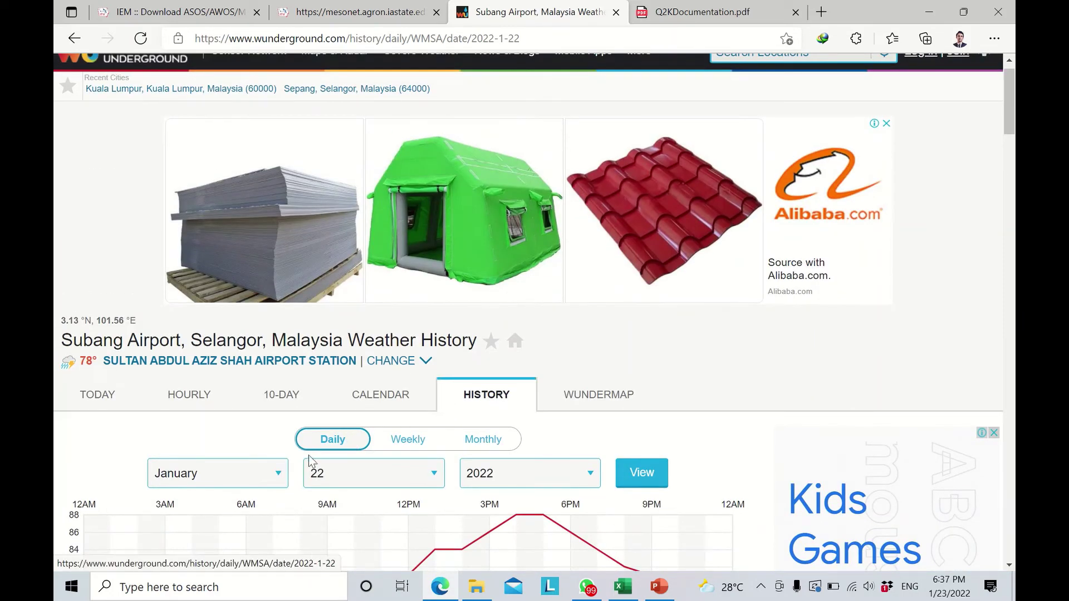
left_click(352, 480)
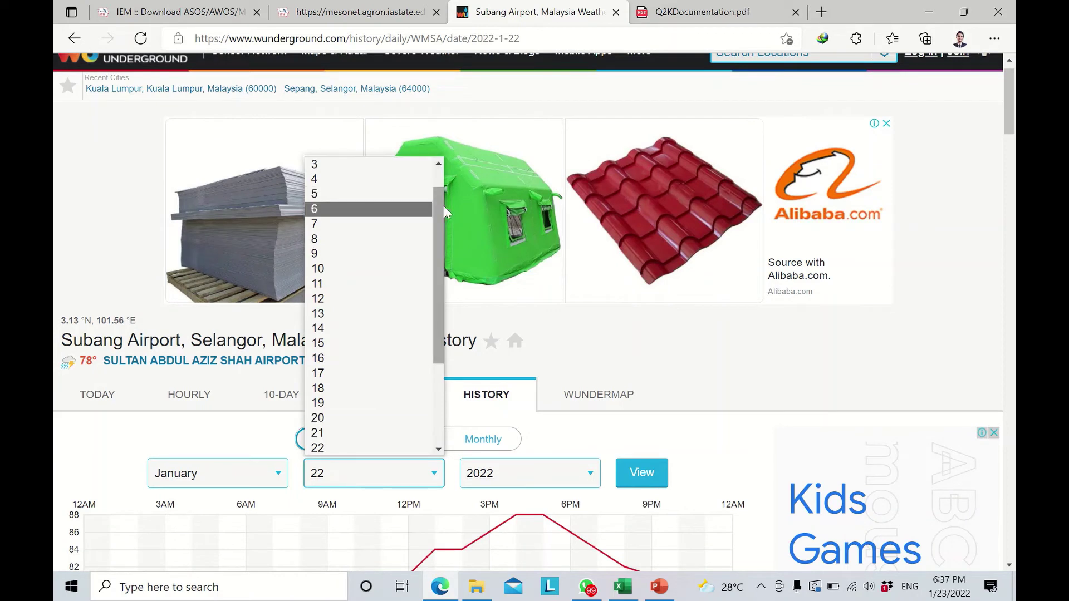
left_click_drag(440, 206, 435, 175)
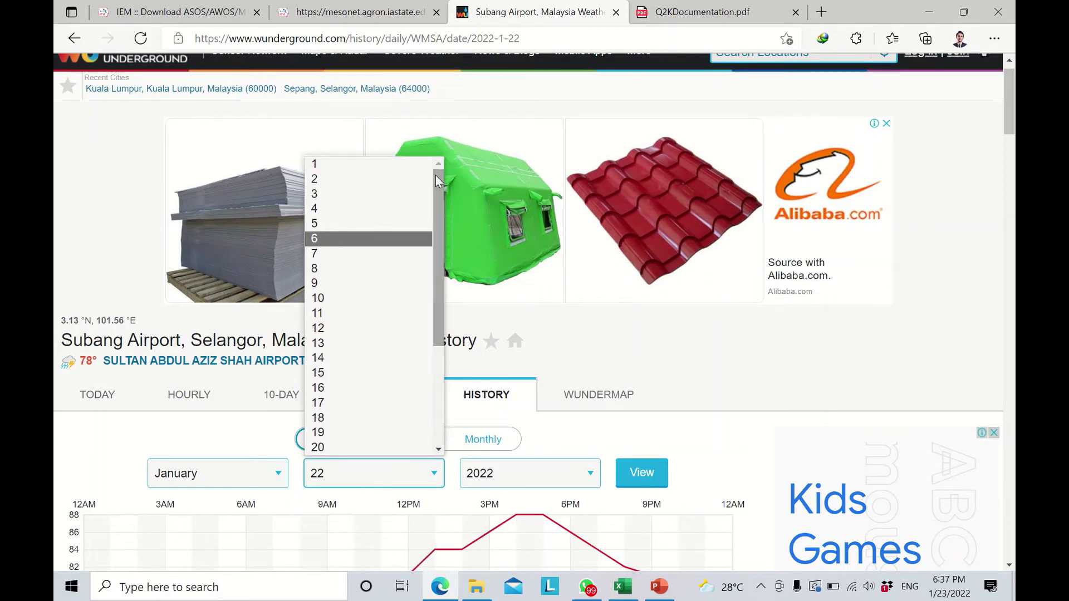
left_click(344, 165)
left_click(657, 475)
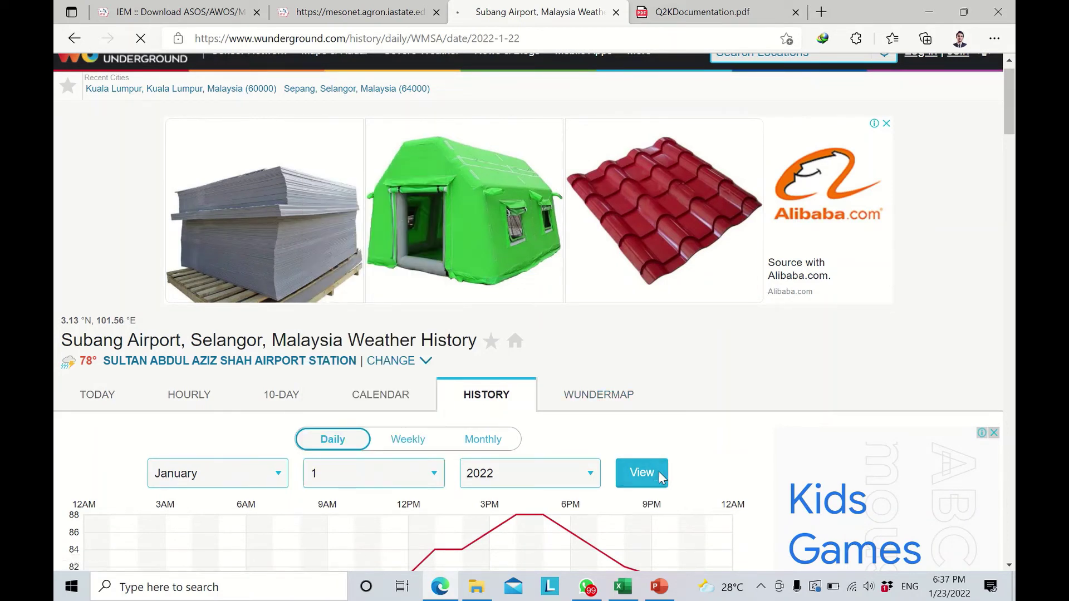
Examine the January 1, 2022 charts, summary and Daily Observations table, including the full Condition column
scroll(563, 432, "down", 10)
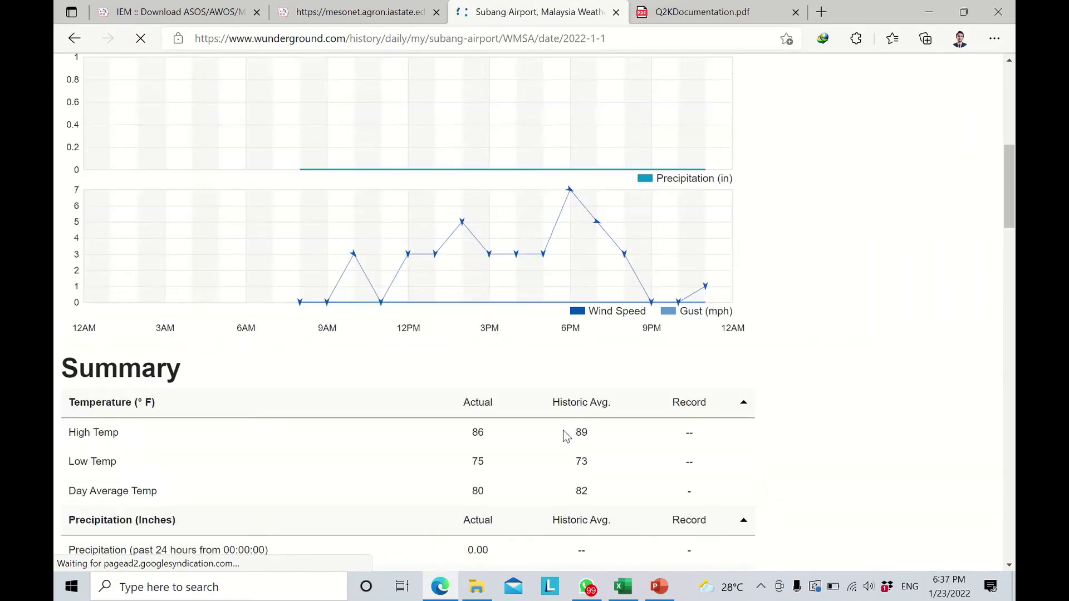
scroll(567, 435, "down", 12)
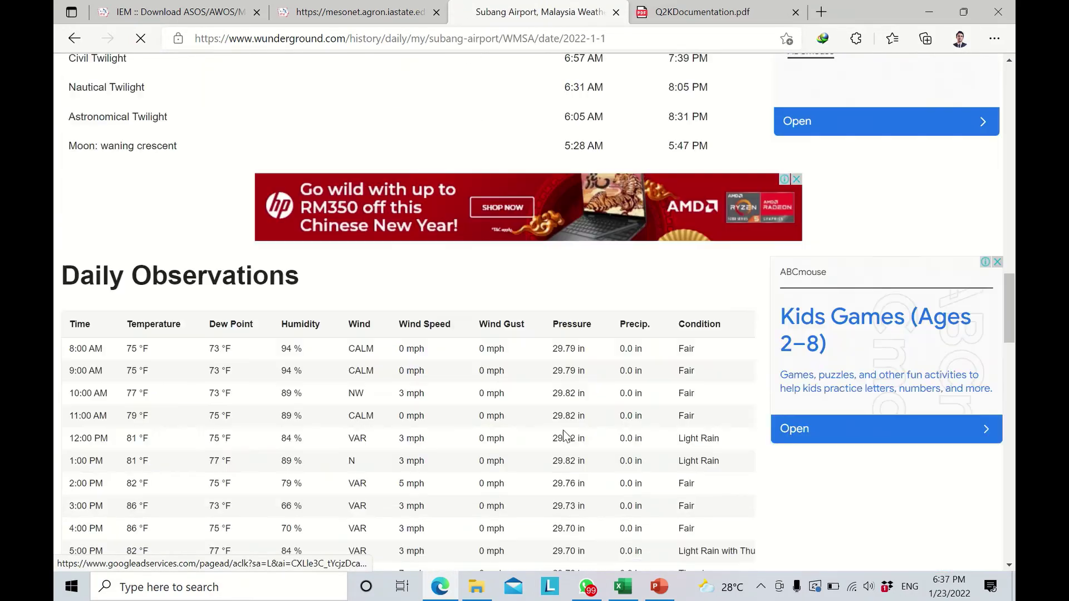
scroll(566, 436, "down", 2)
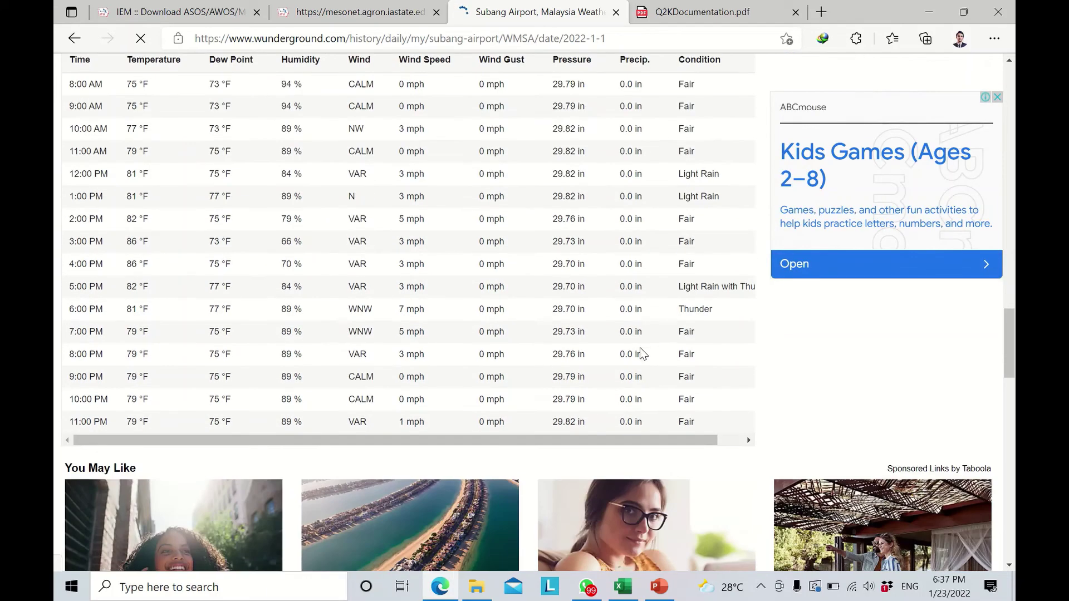
left_click_drag(699, 443, 731, 445)
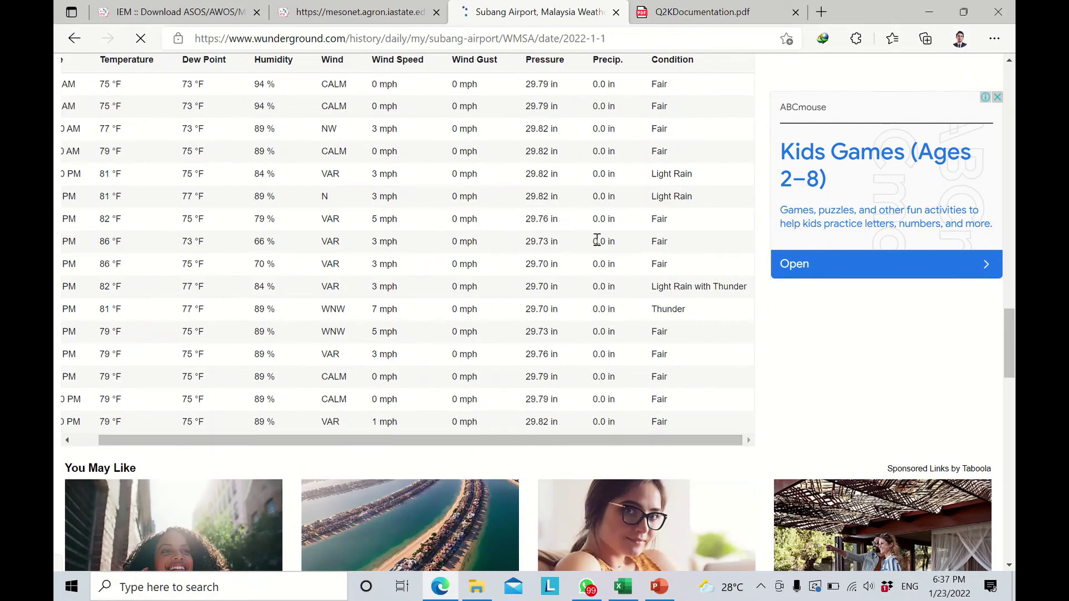
scroll(688, 382, "up", 2)
scroll(596, 241, "up", 10)
scroll(596, 246, "up", 6)
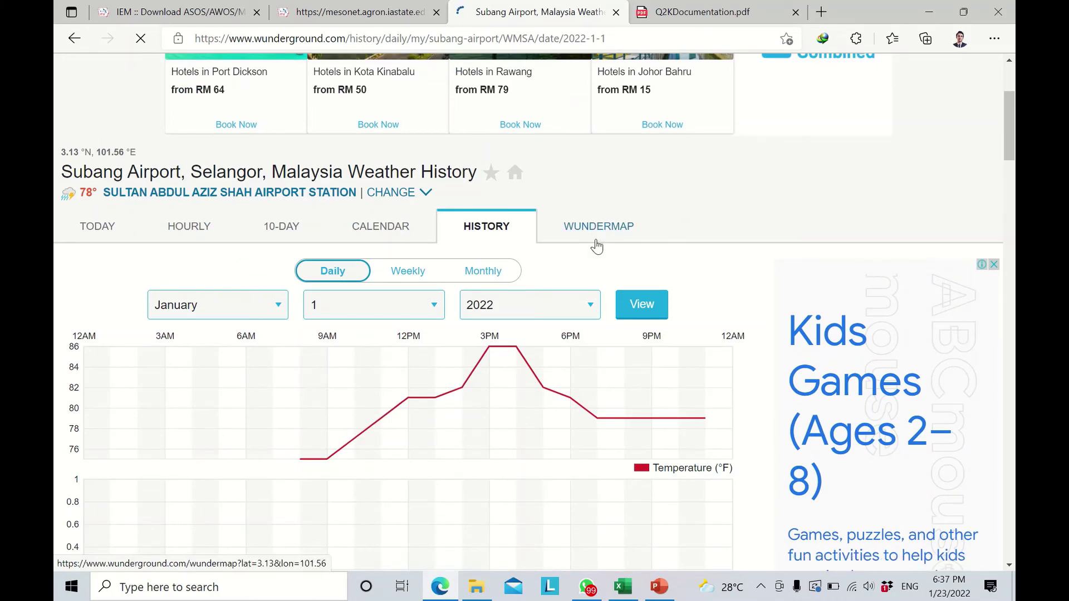
scroll(596, 245, "up", 4)
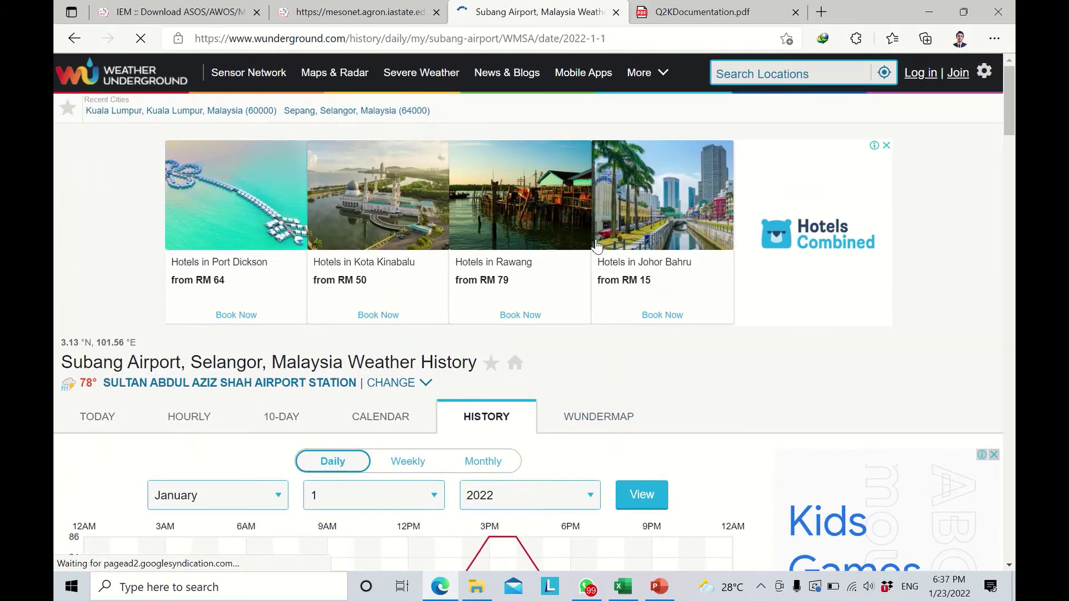
Switch back to the Excel workbook and review the Cloud Cover sheet from its first column
left_click(931, 12)
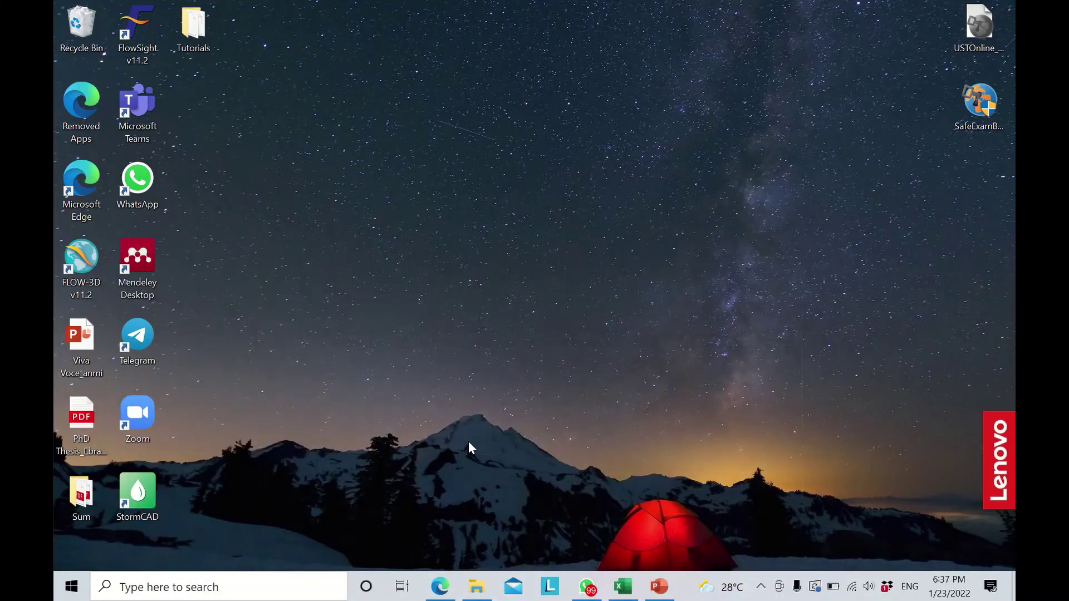
left_click(622, 586)
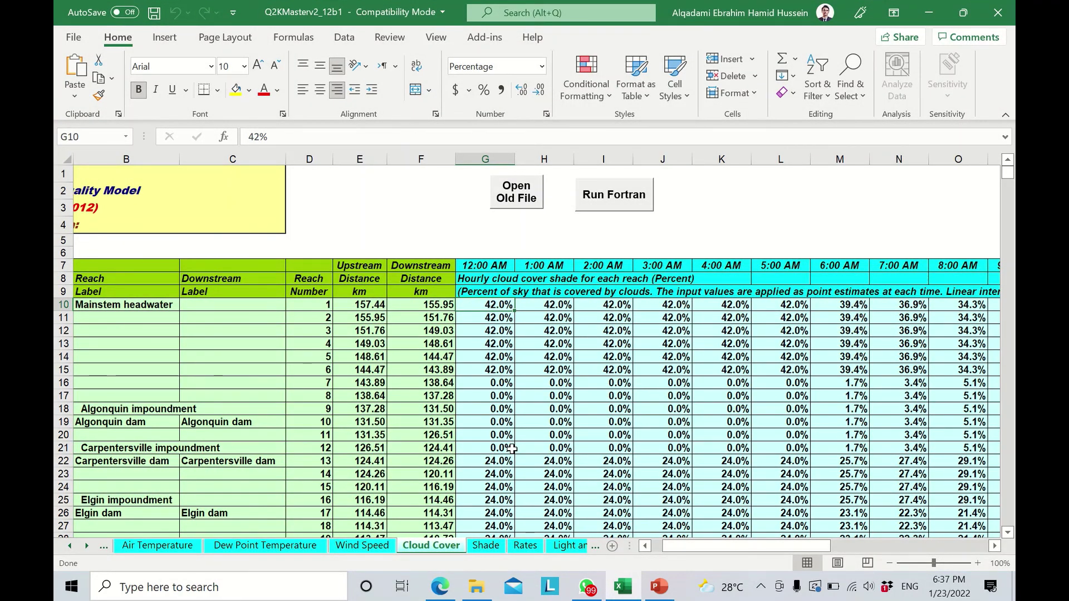
left_click_drag(724, 545, 683, 550)
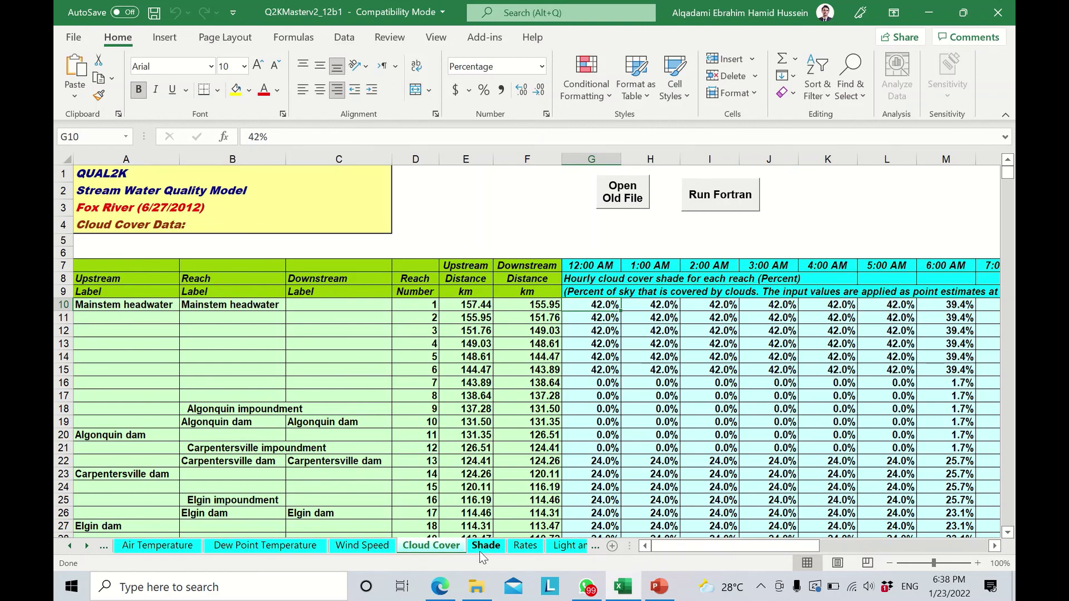
Switch to the browser, revisit the retrieved WMKK data table and return to the IEM ASOS download page
left_click(440, 586)
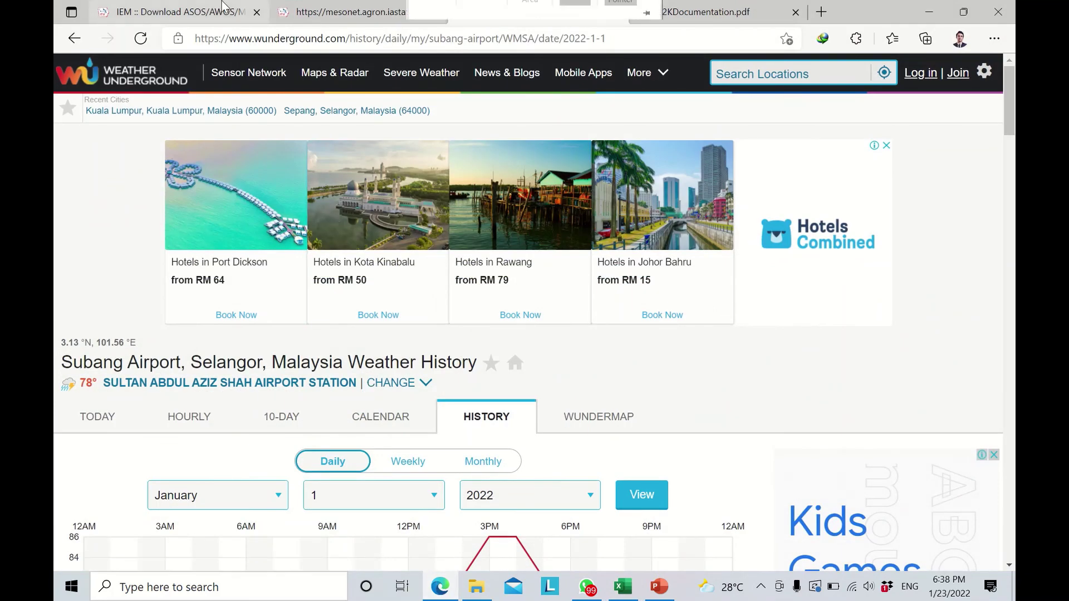
left_click(184, 11)
left_click(315, 7)
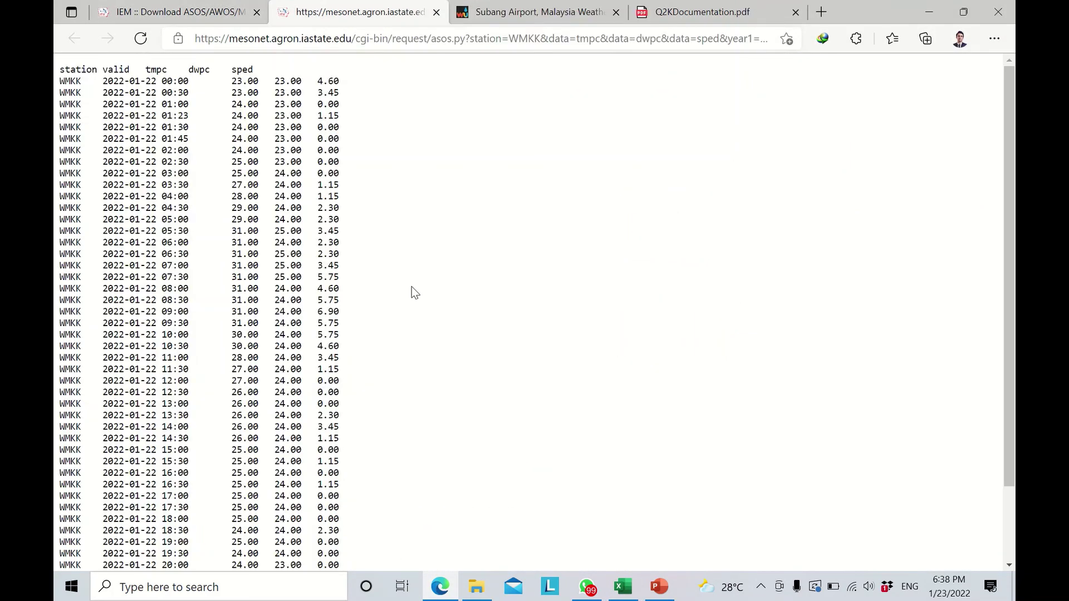
left_click(210, 8)
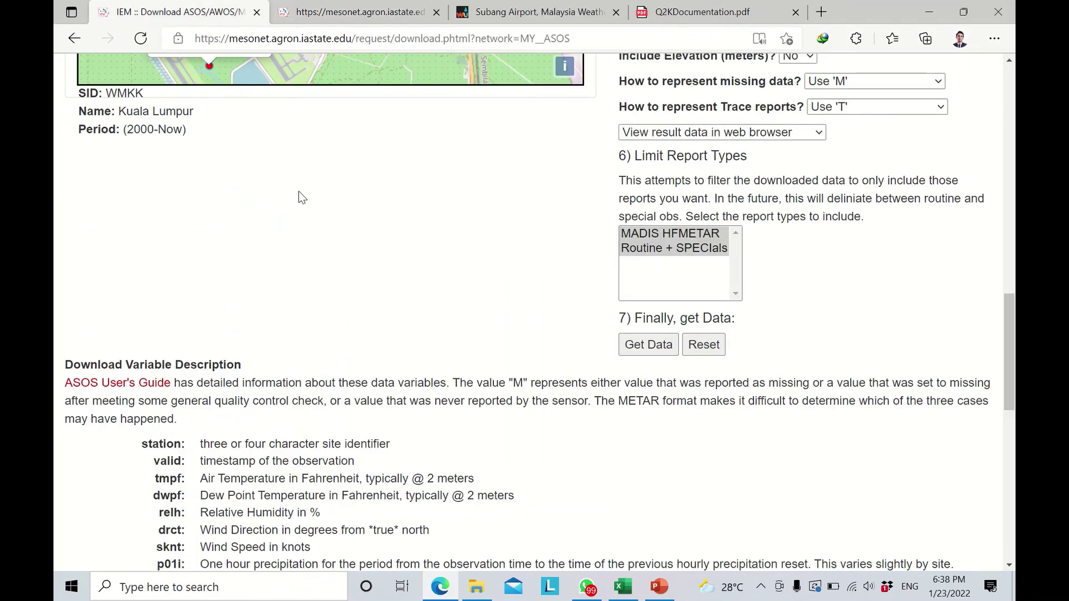